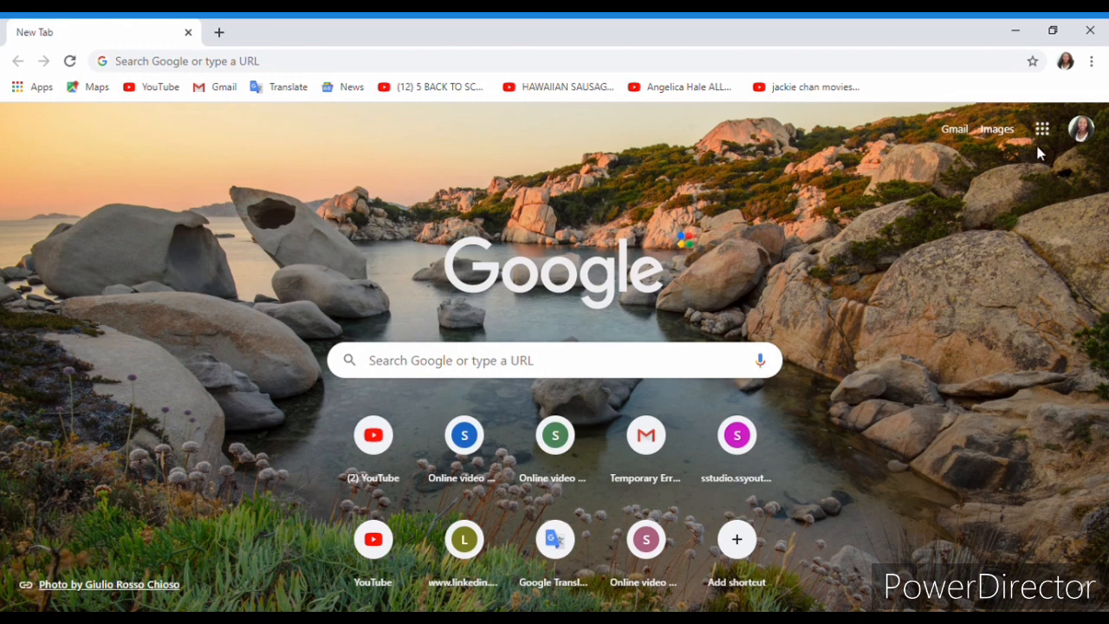
Look through the available Google apps and open Google Classroom
click(1049, 139)
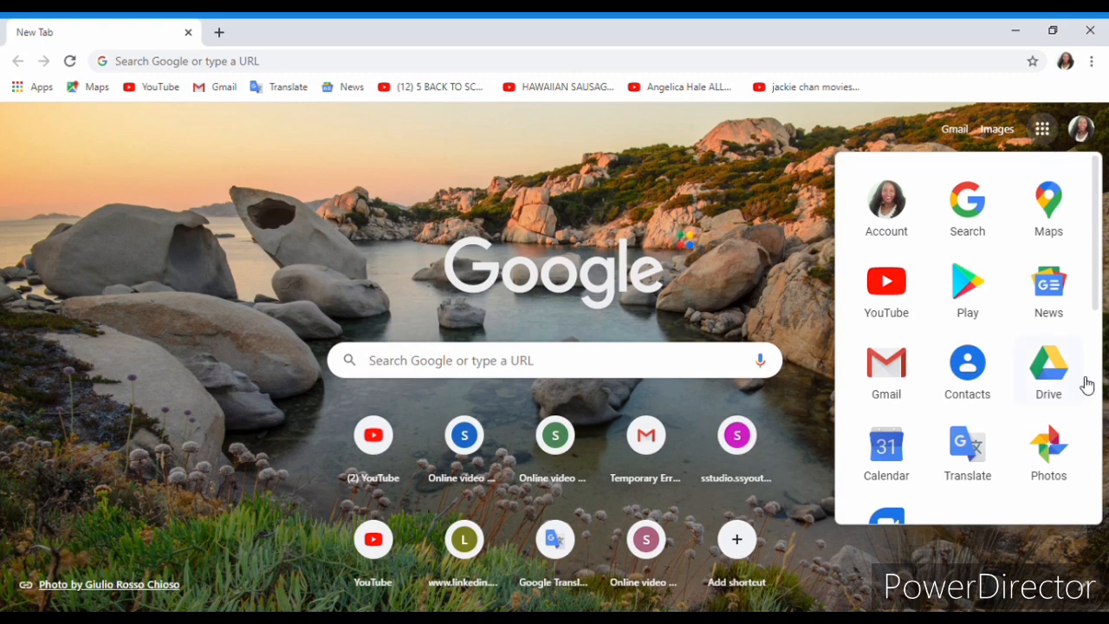
scroll(1080, 453, down, 5)
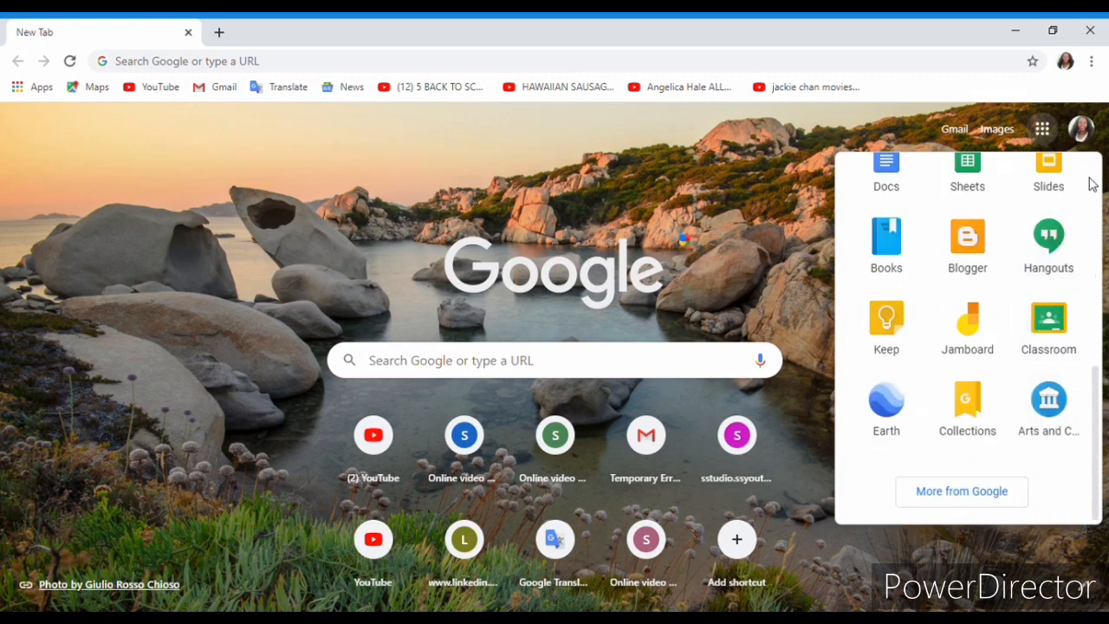
scroll(1095, 171, up, 5)
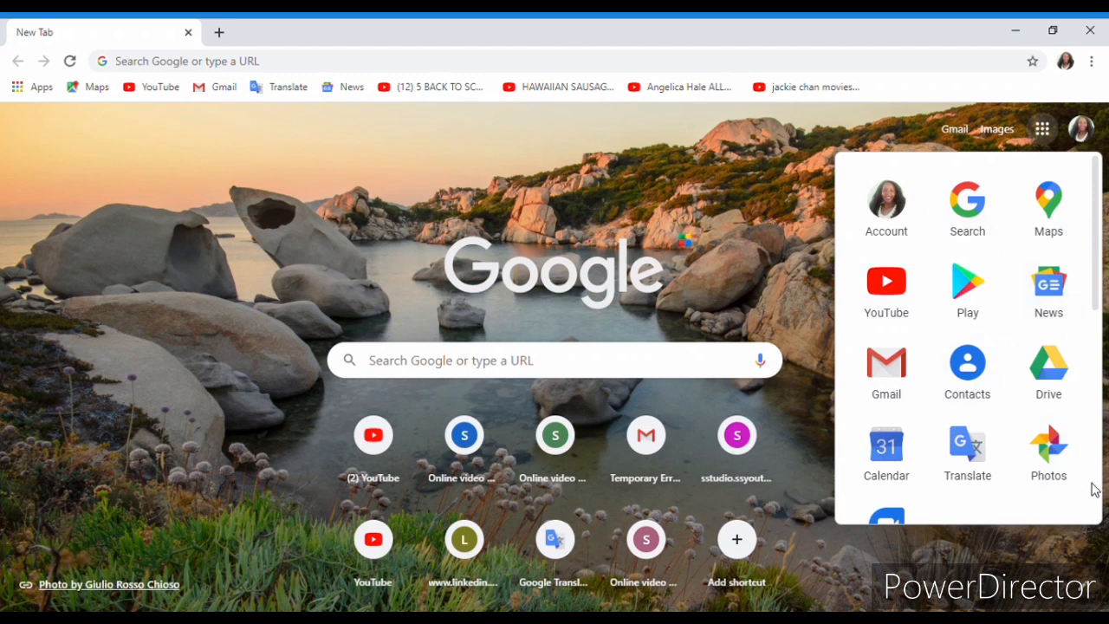
scroll(1093, 487, down, 5)
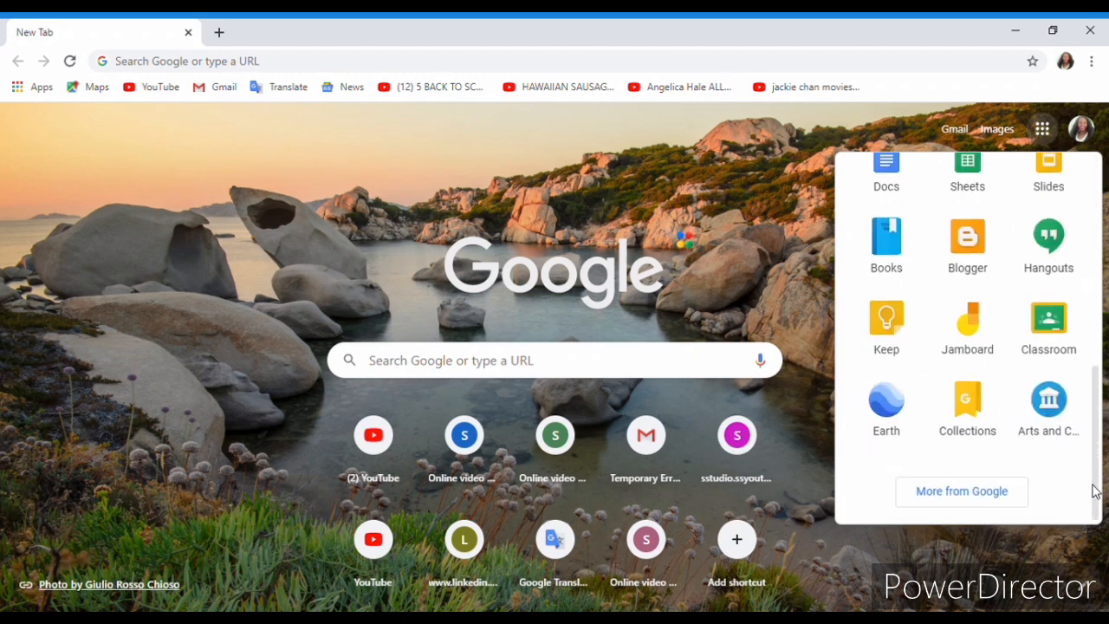
click(1051, 328)
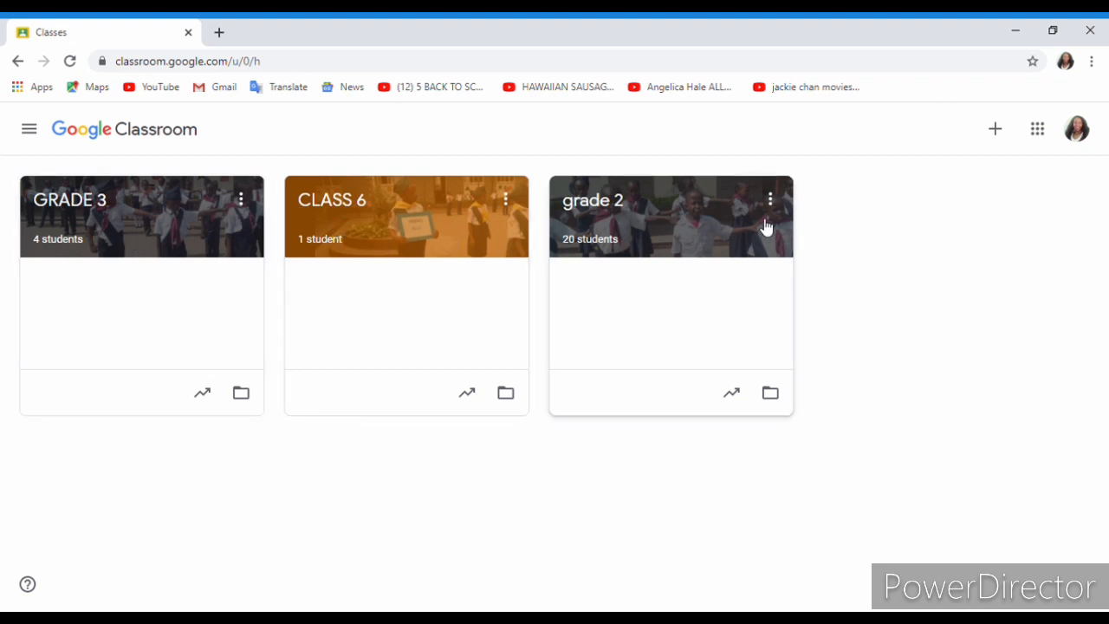
Start creating a new class and accept the notice about not using Classroom at a school with students
click(992, 149)
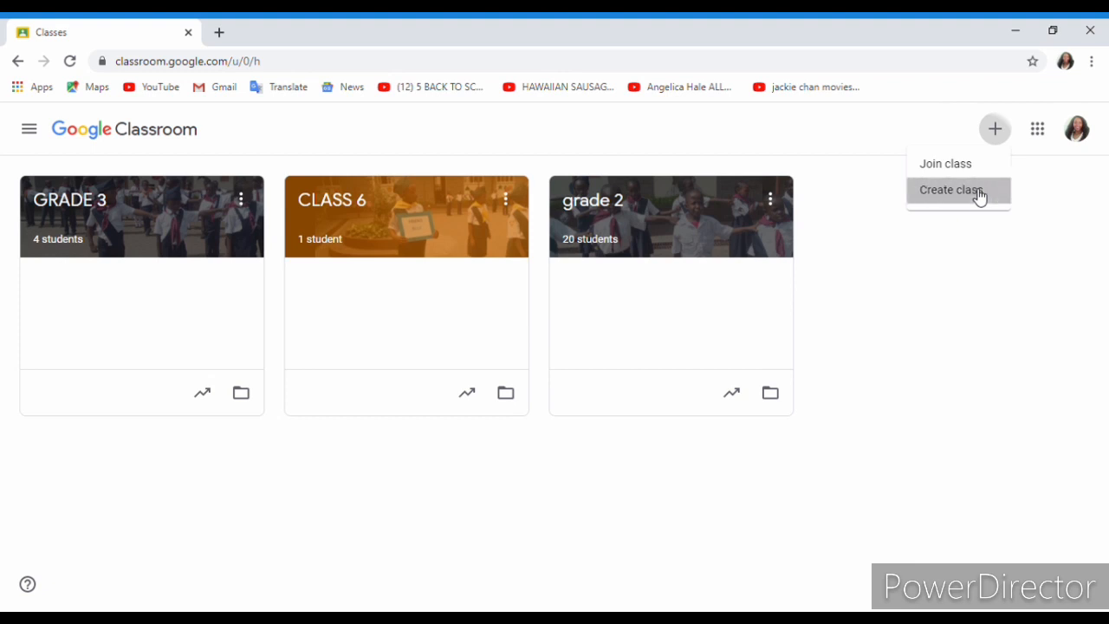
click(979, 194)
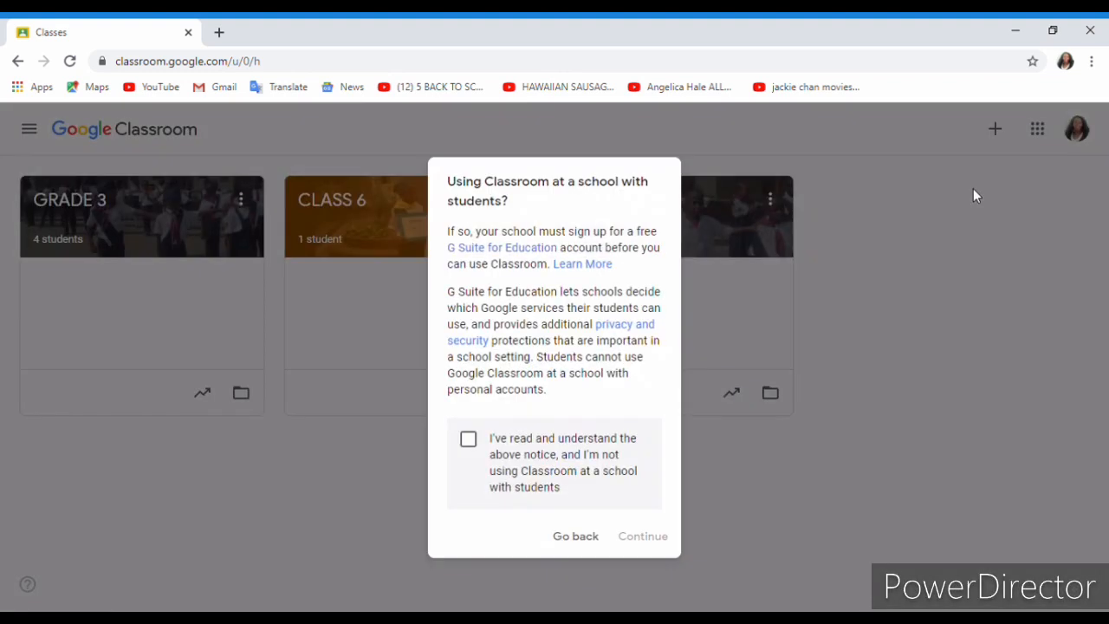
click(468, 442)
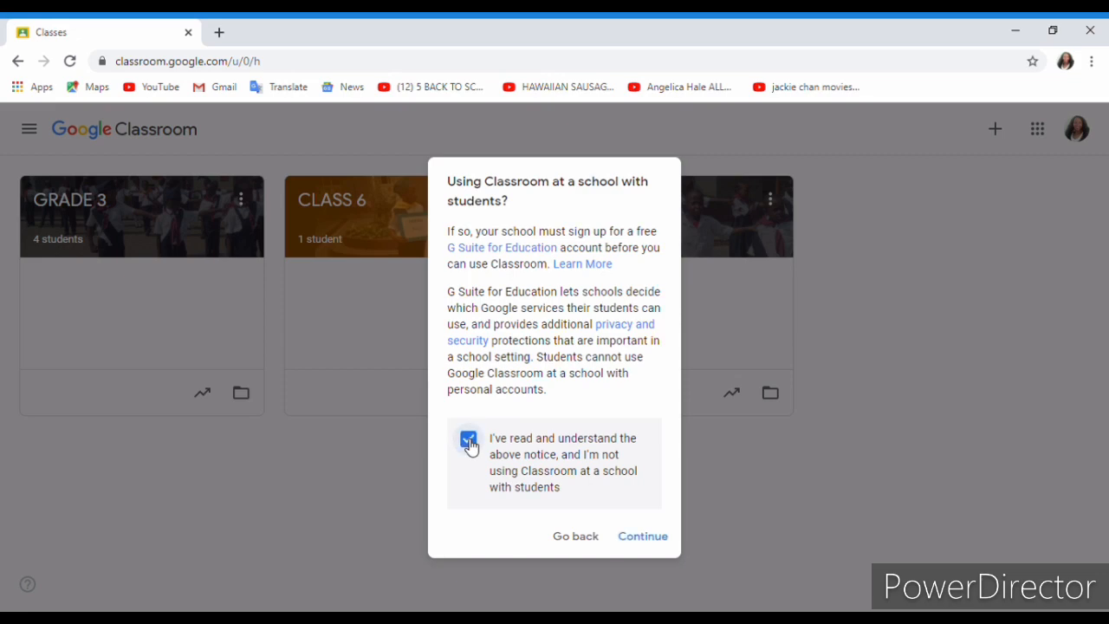
click(658, 543)
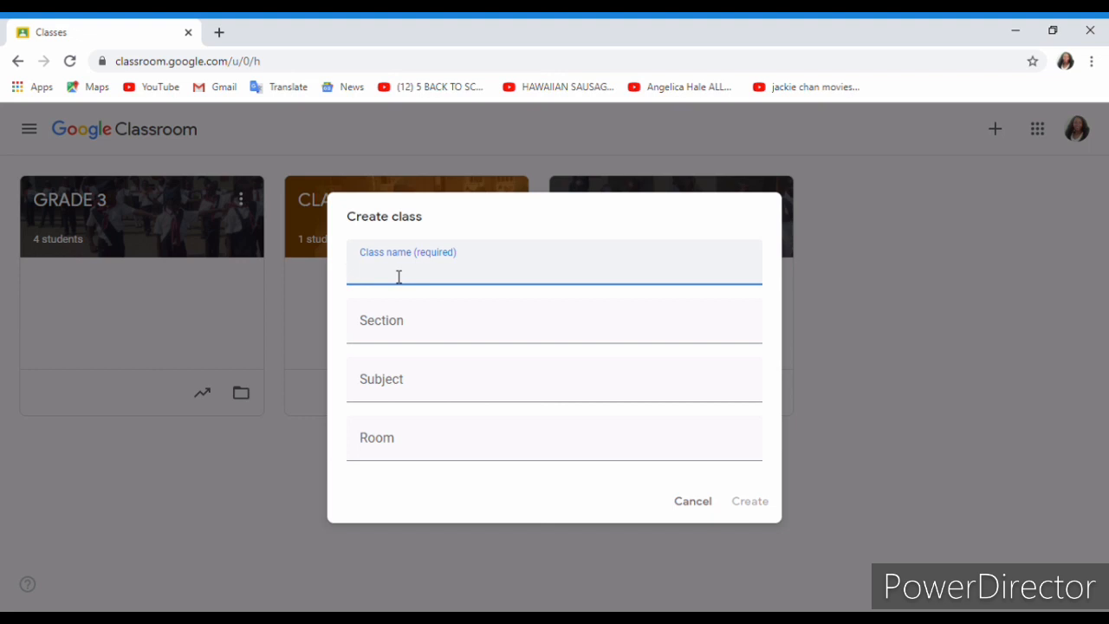
Name the class with the teacher's name followed by "class math", set the subject to "maths", and create the class
text(Nana edn)
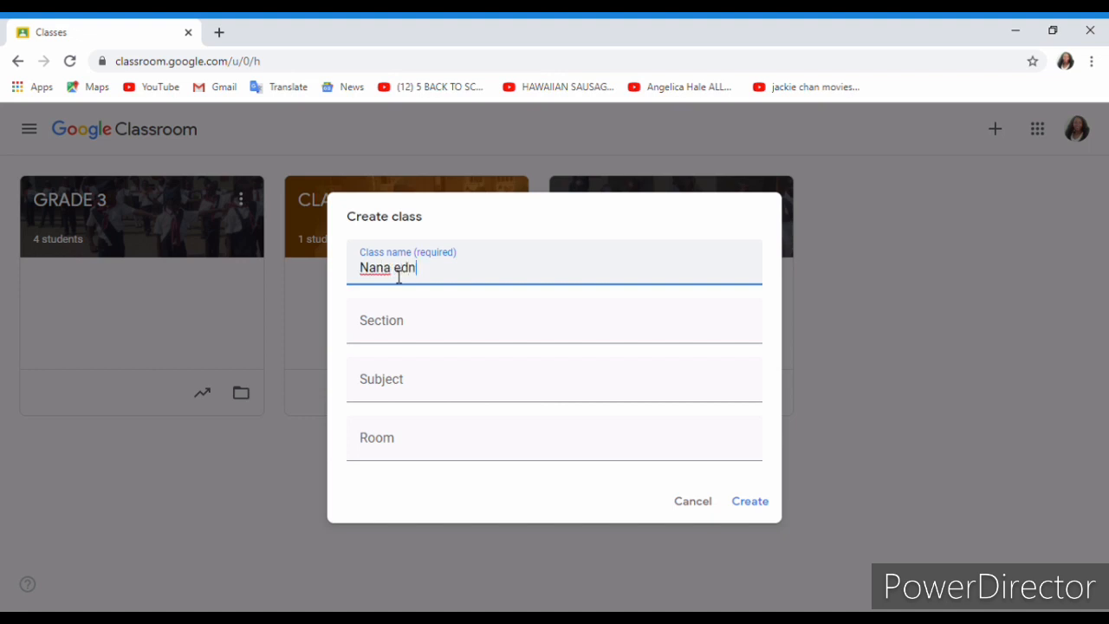
text(a's class math)
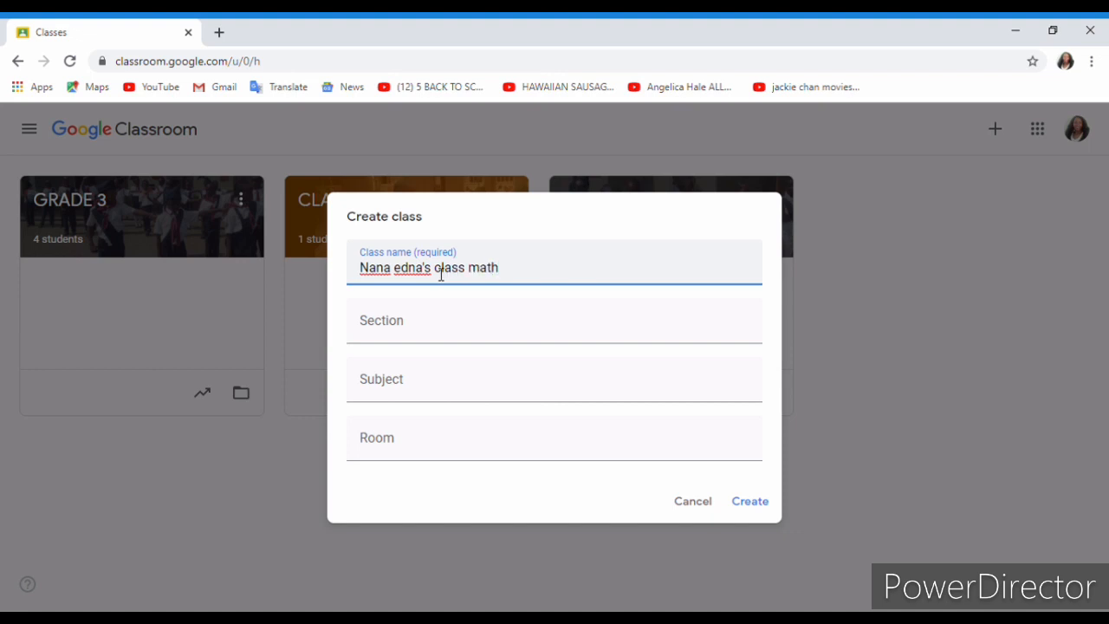
click(414, 386)
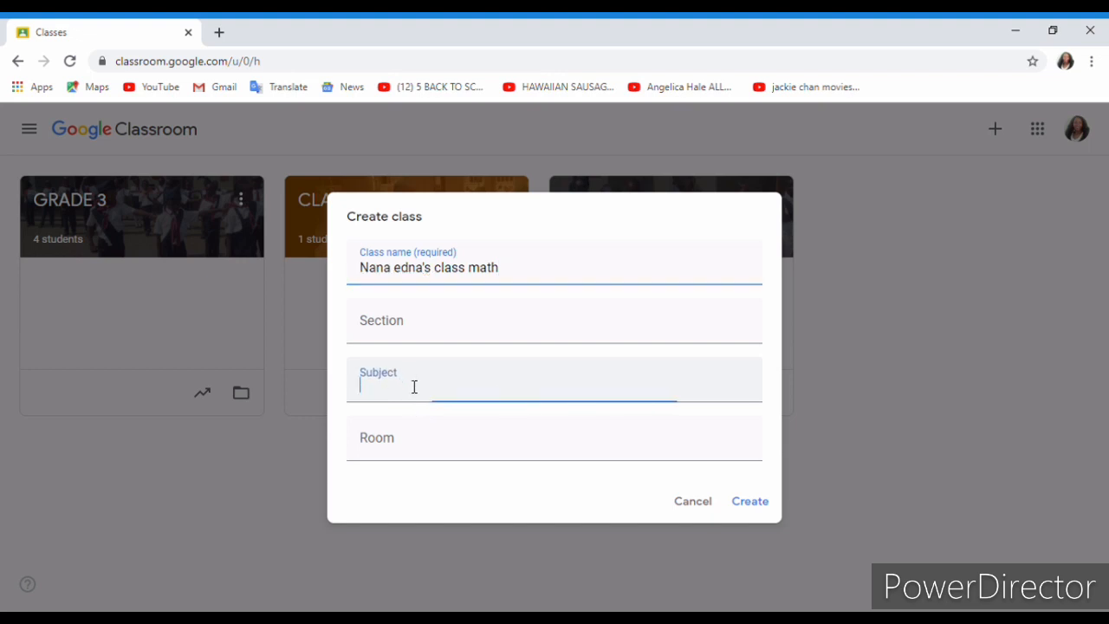
text(math)
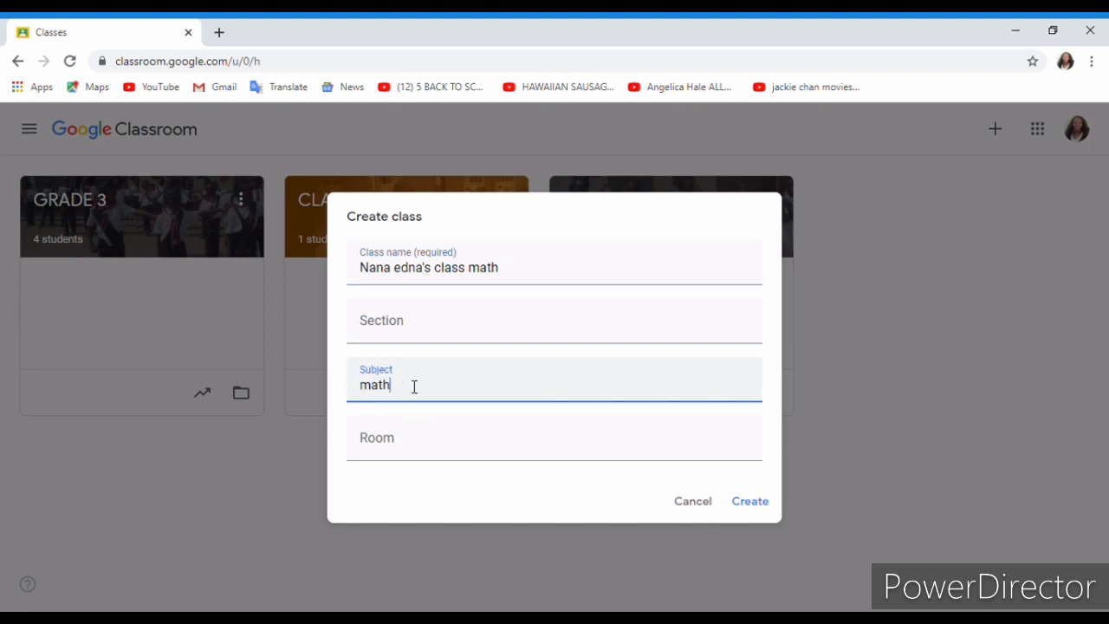
text(s)
click(751, 506)
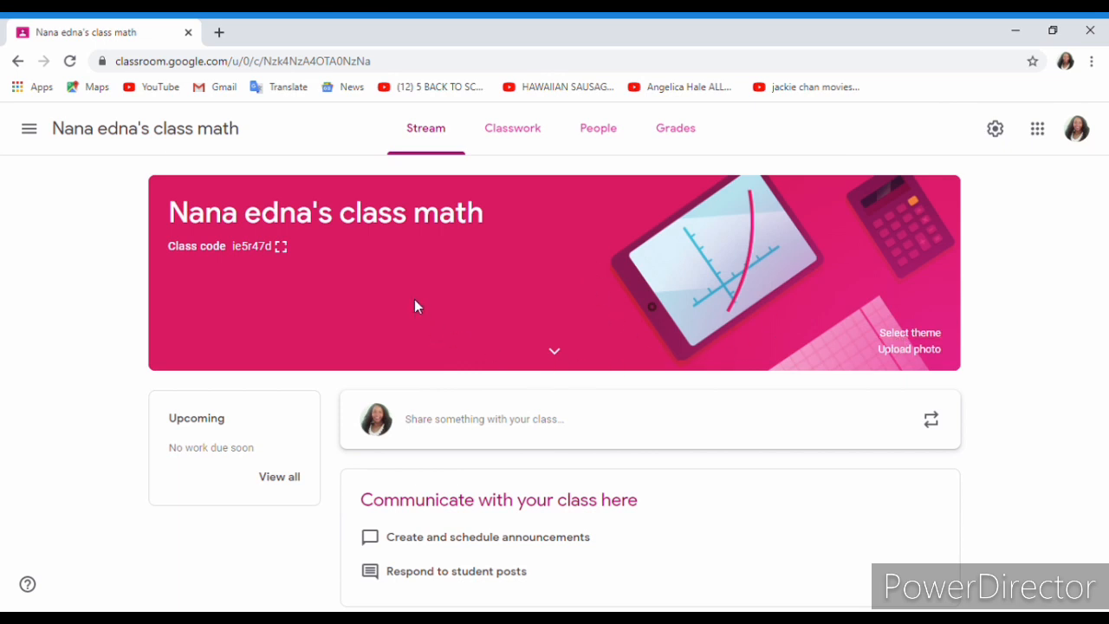
Upload IMG_20200326_123719.jpg from the computer, widen its crop region to the photo's full width, and apply it as the class theme
click(888, 350)
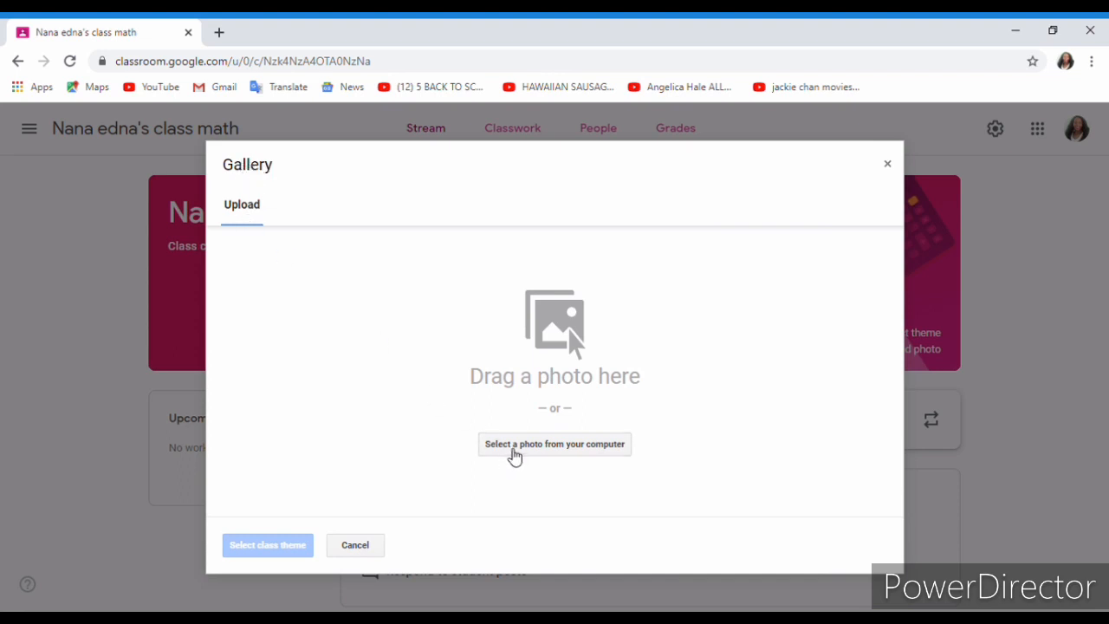
click(514, 454)
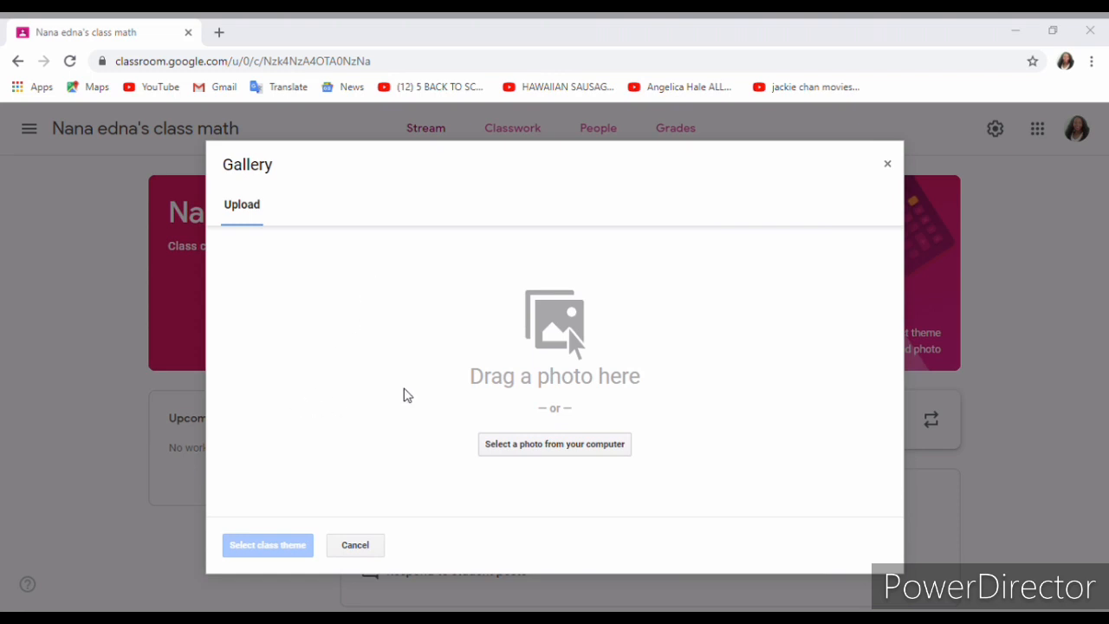
click(404, 387)
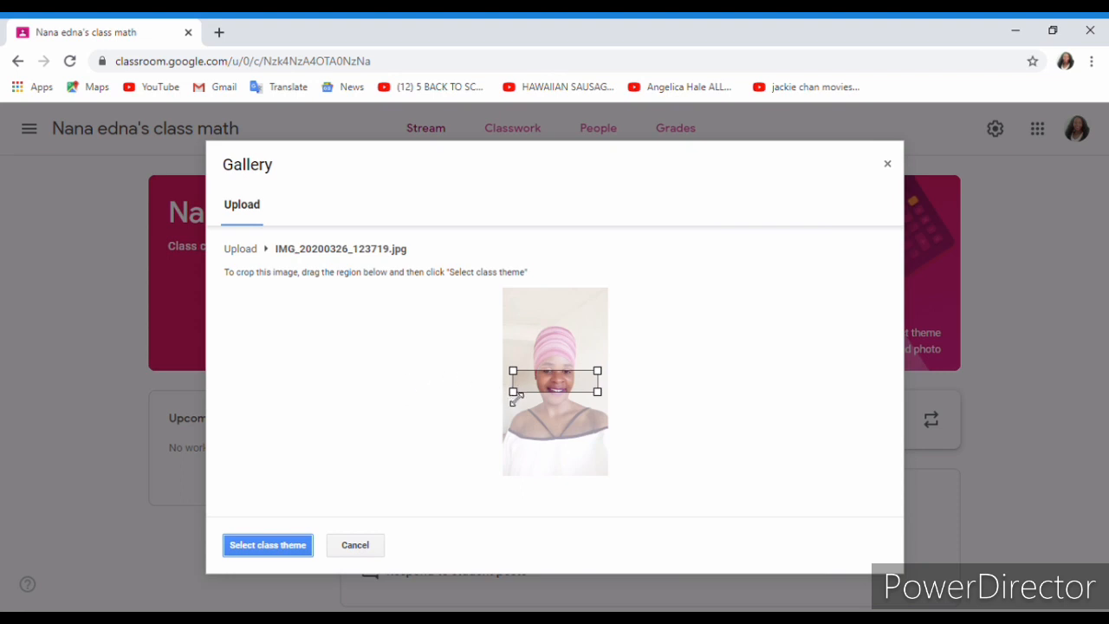
drag(515, 396, 508, 413)
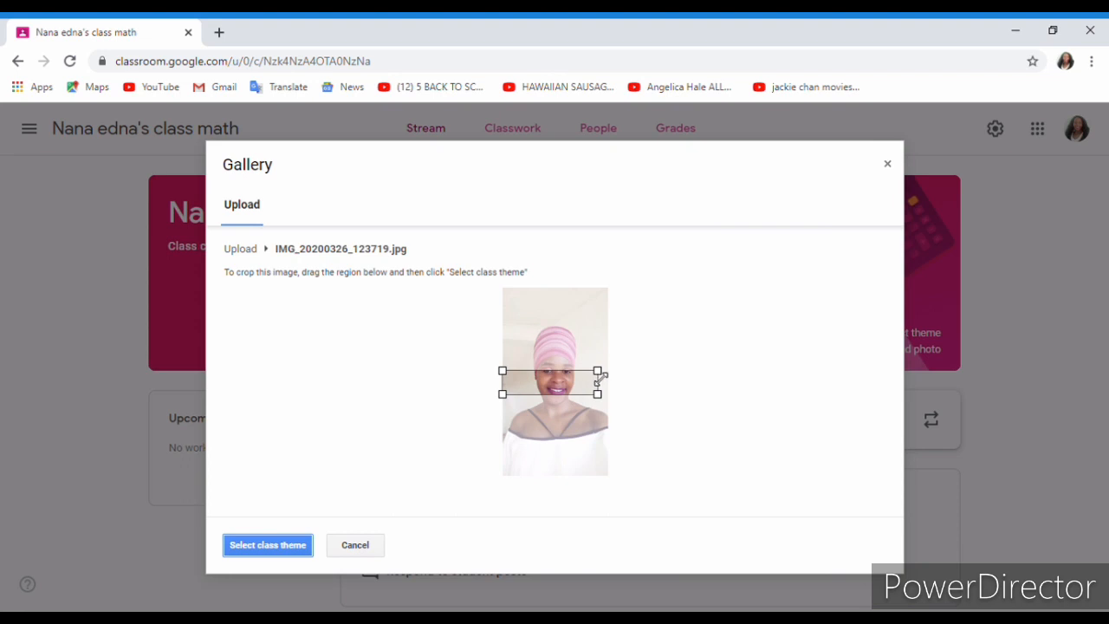
drag(598, 371, 610, 368)
mouse_move(616, 382)
mouse_down()
mouse_move(614, 360)
mouse_move(603, 387)
mouse_move(601, 364)
mouse_move(601, 386)
mouse_up()
click(260, 545)
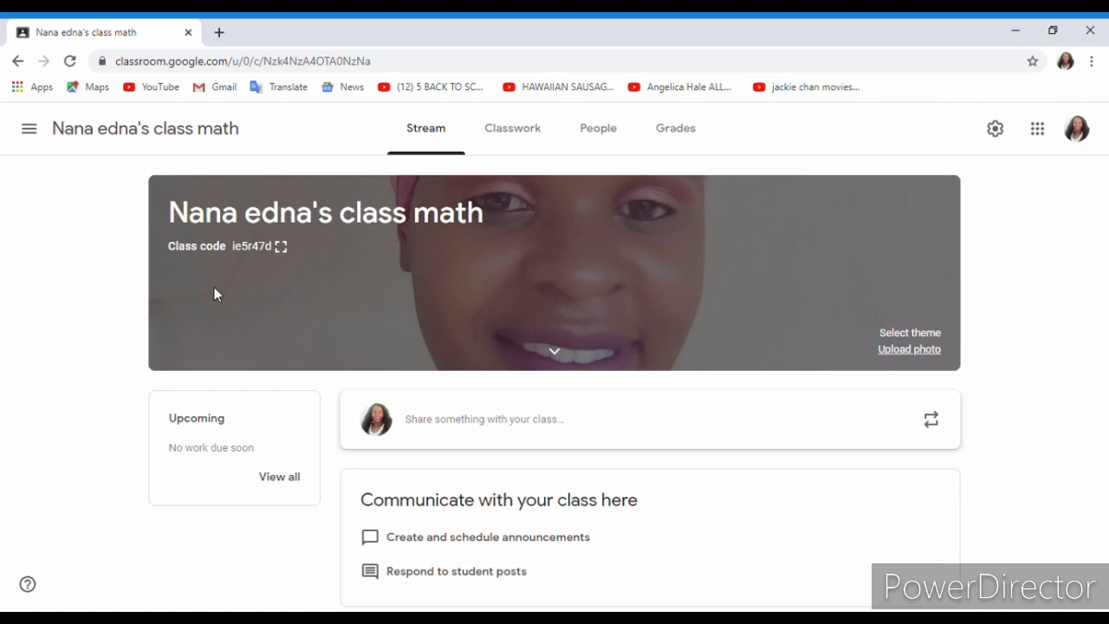
Display the class code enlarged and close the enlarged view
click(282, 248)
double_click(282, 248)
click(282, 248)
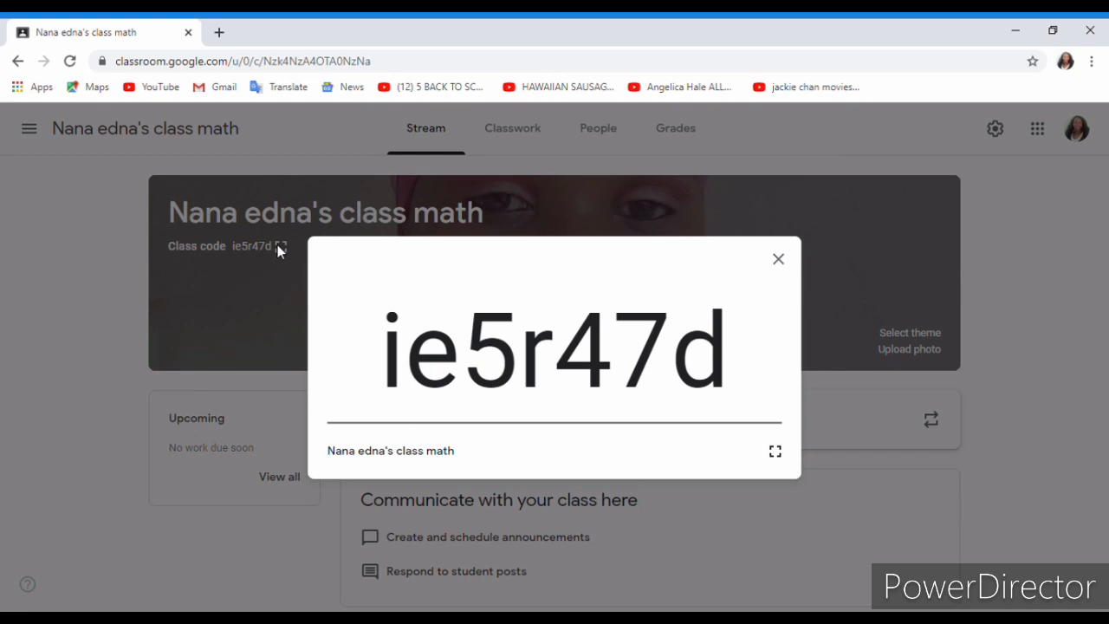
click(783, 261)
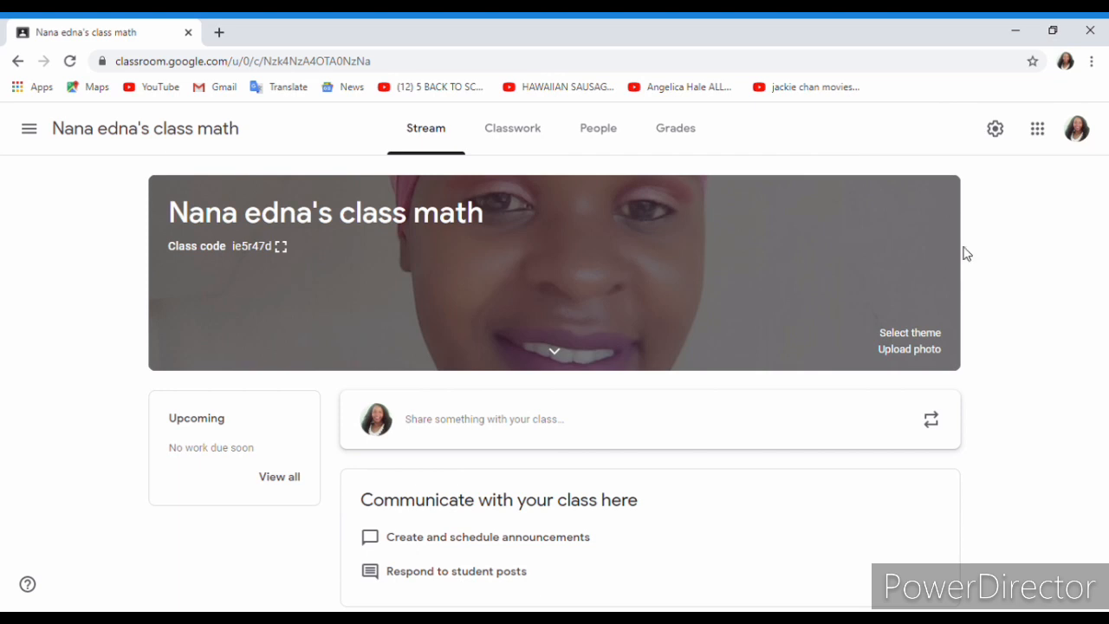
View the class's people and examine the invitation forms for teachers and students without inviting anyone
click(599, 130)
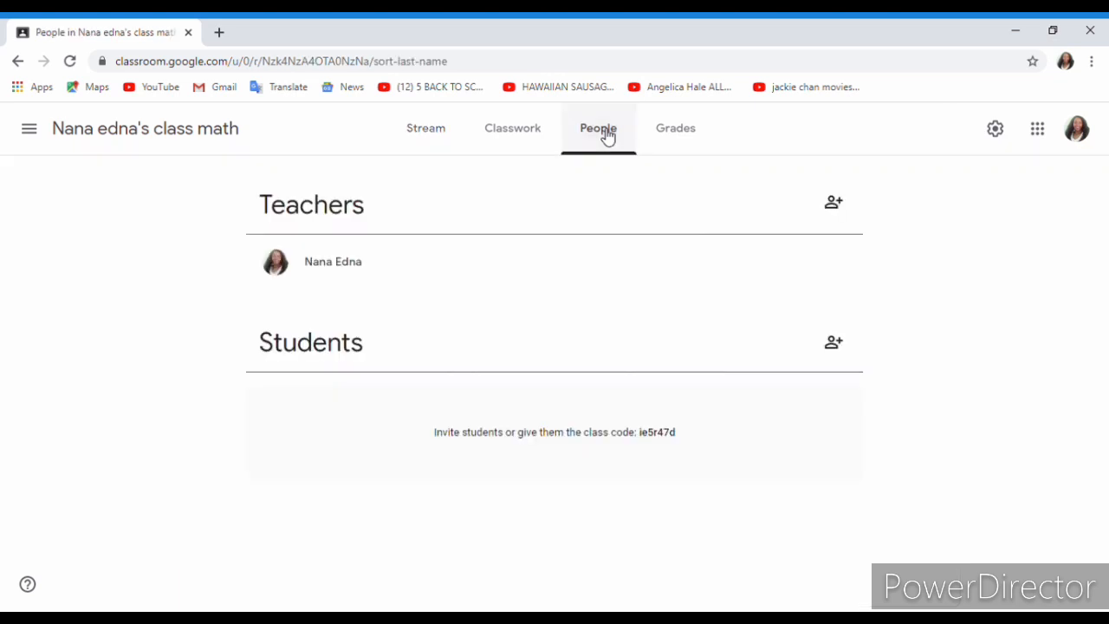
click(839, 206)
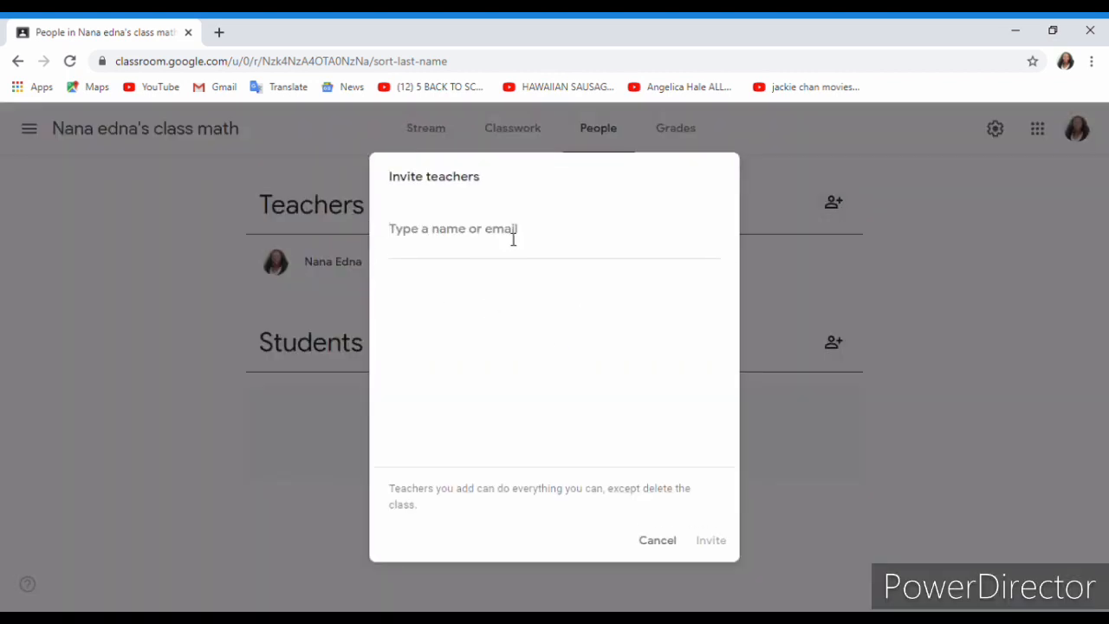
click(657, 543)
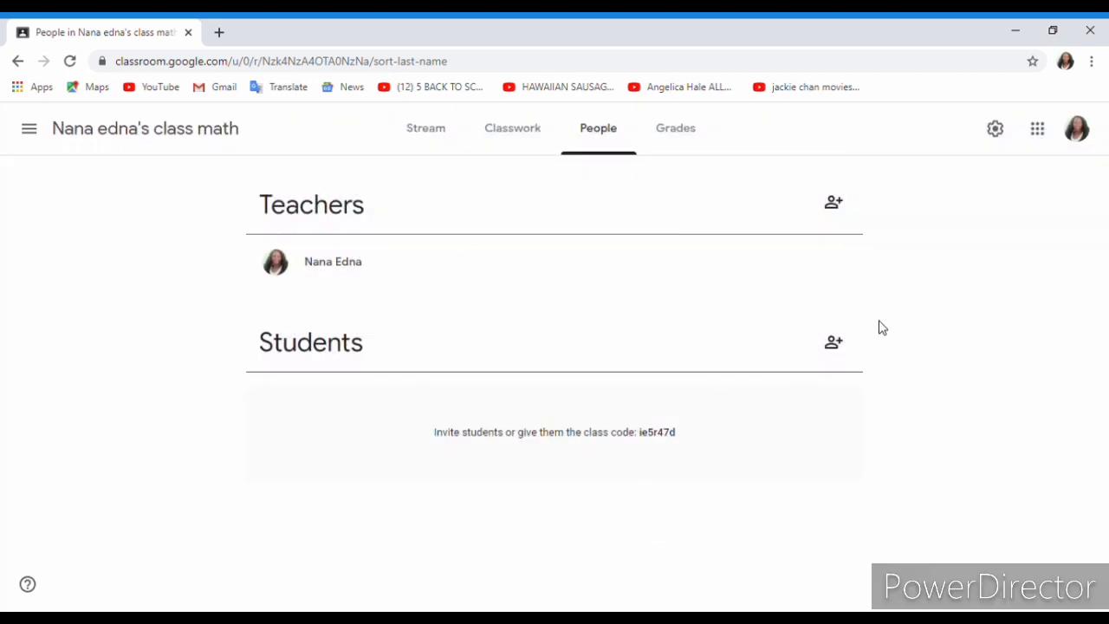
click(834, 351)
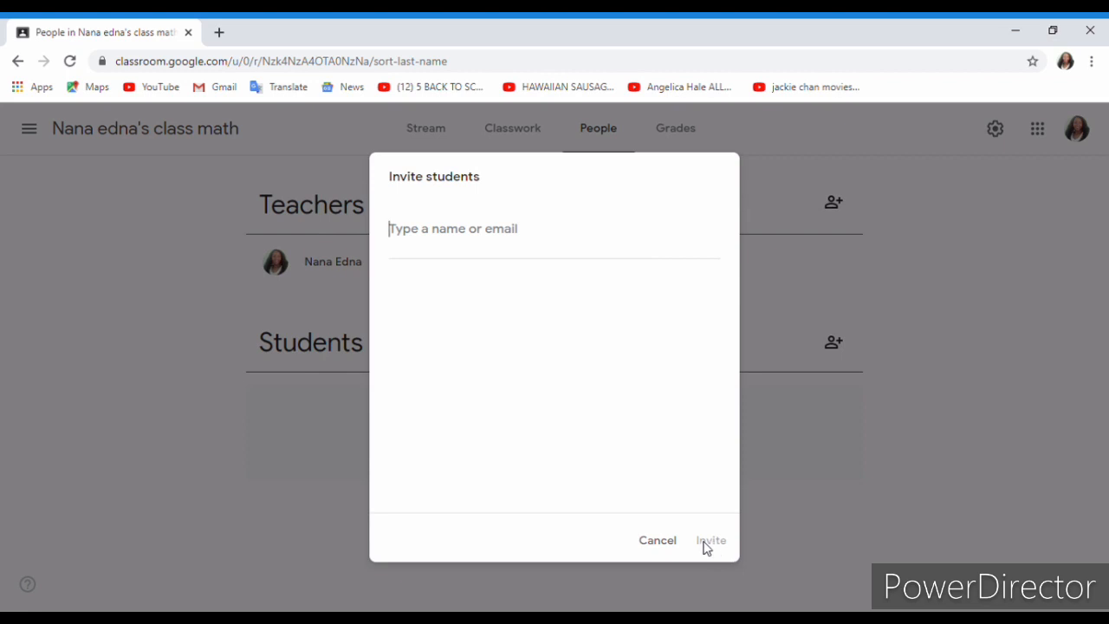
click(658, 541)
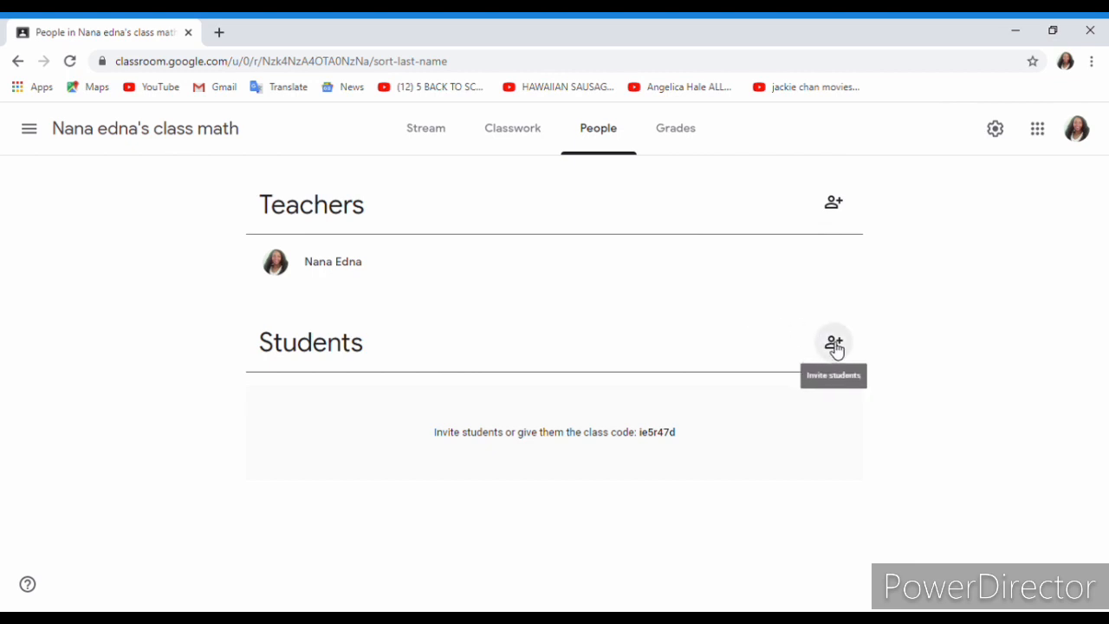
Return to the class stream and show the enlarged class code once more, closing it when done
click(429, 135)
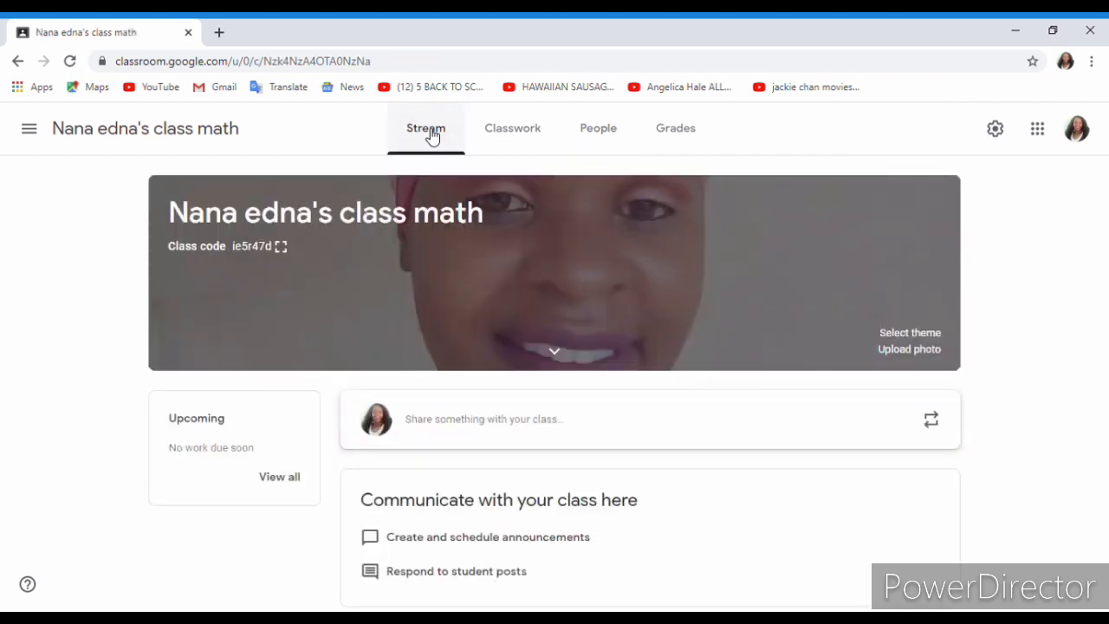
click(280, 248)
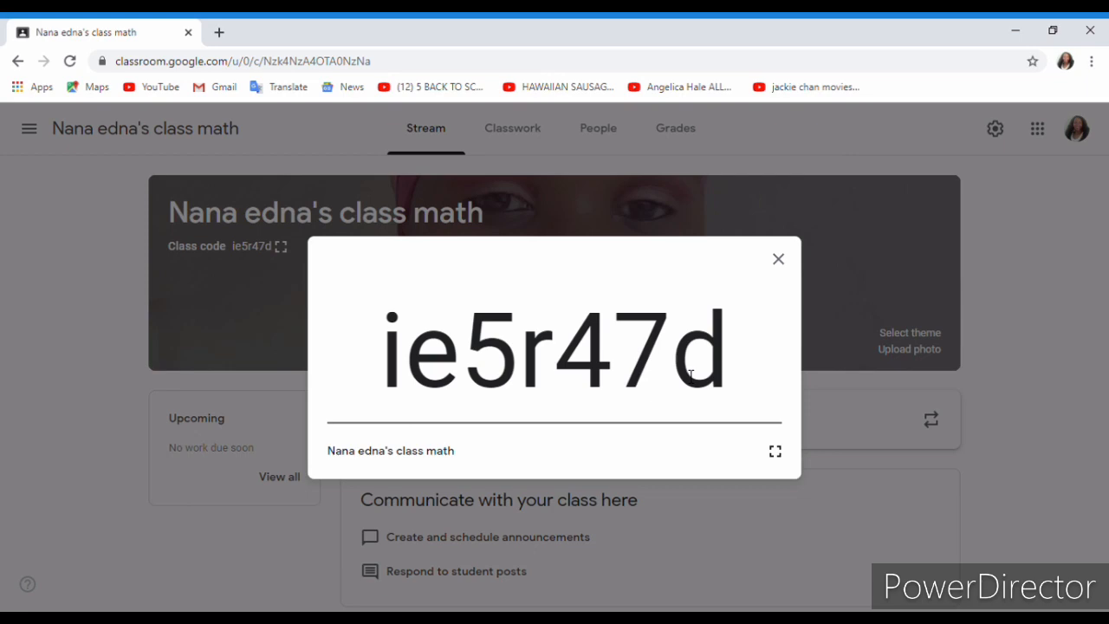
click(780, 265)
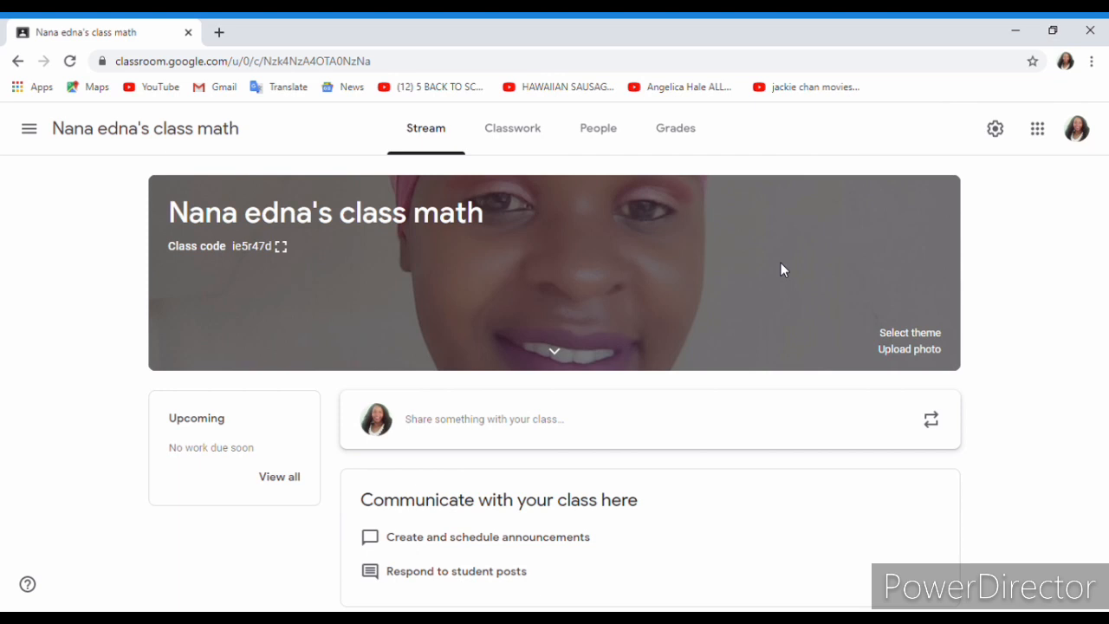
Start a new classwork assignment, check which file types can be created for it, and set its points to Ungraded
click(528, 133)
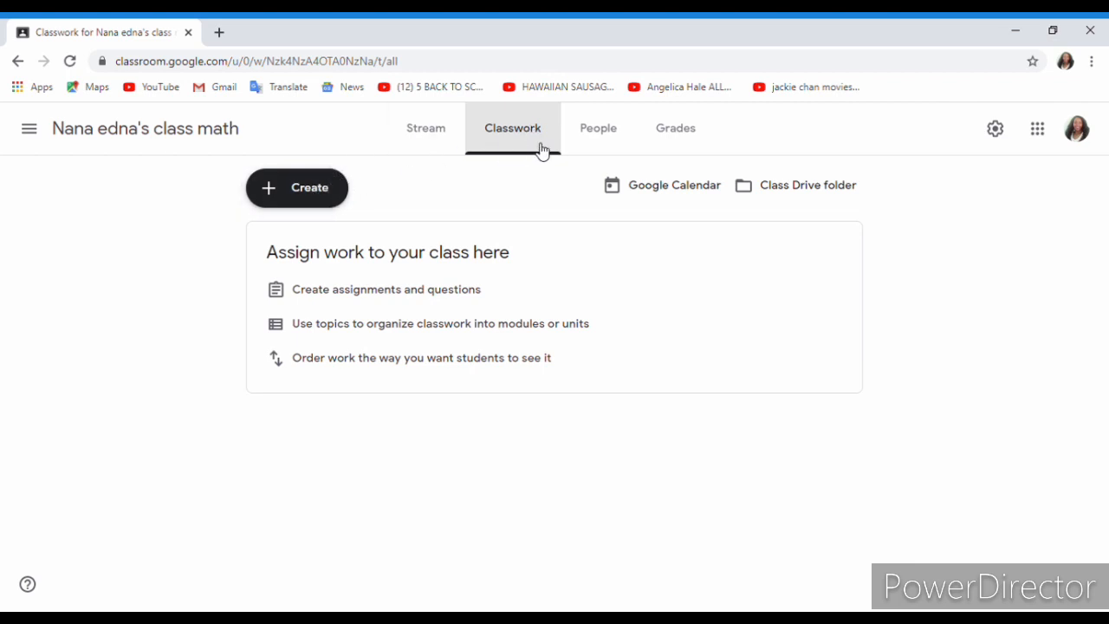
click(312, 199)
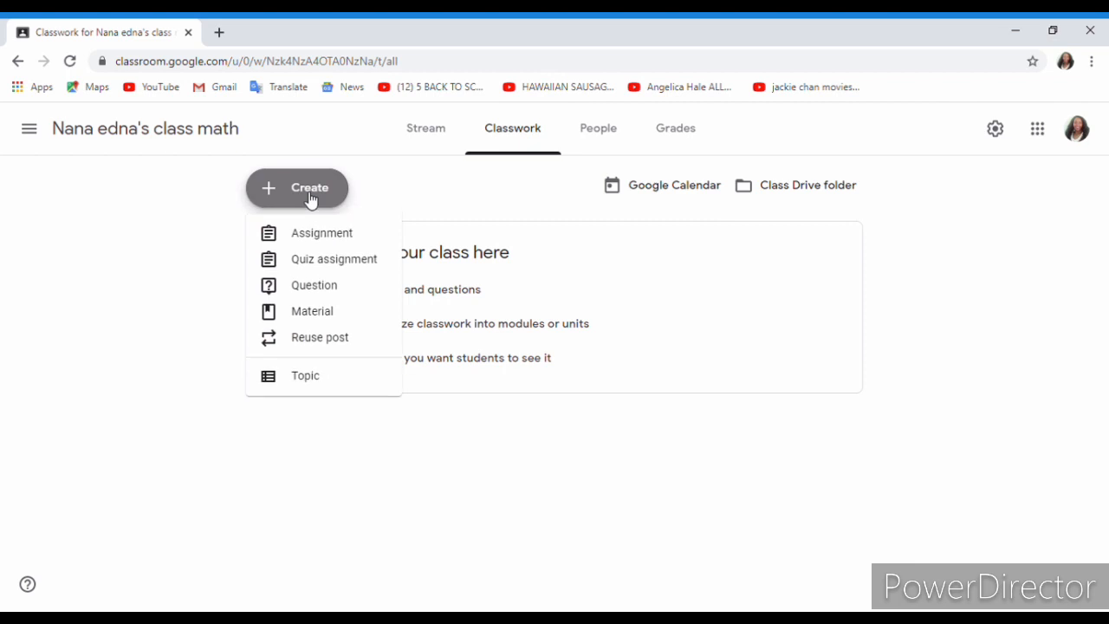
click(312, 236)
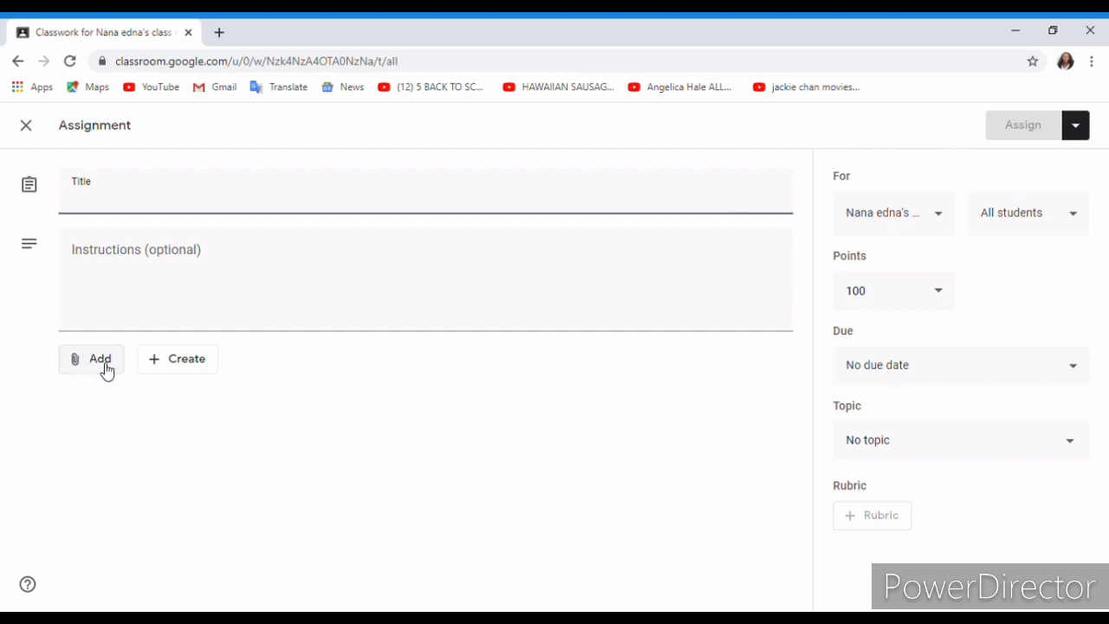
click(165, 371)
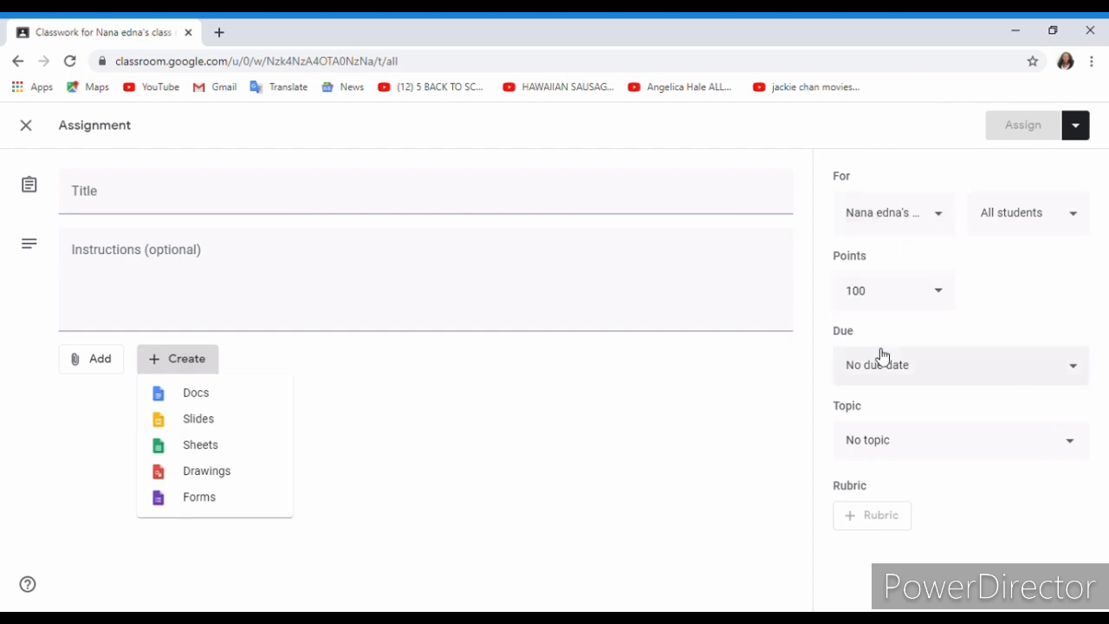
click(944, 304)
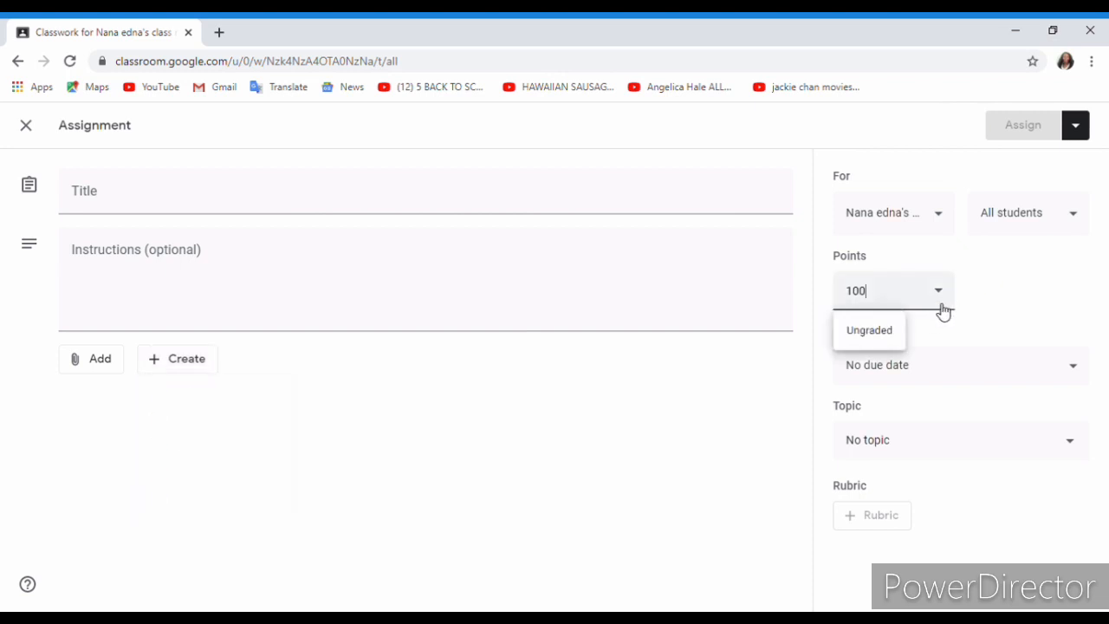
click(889, 328)
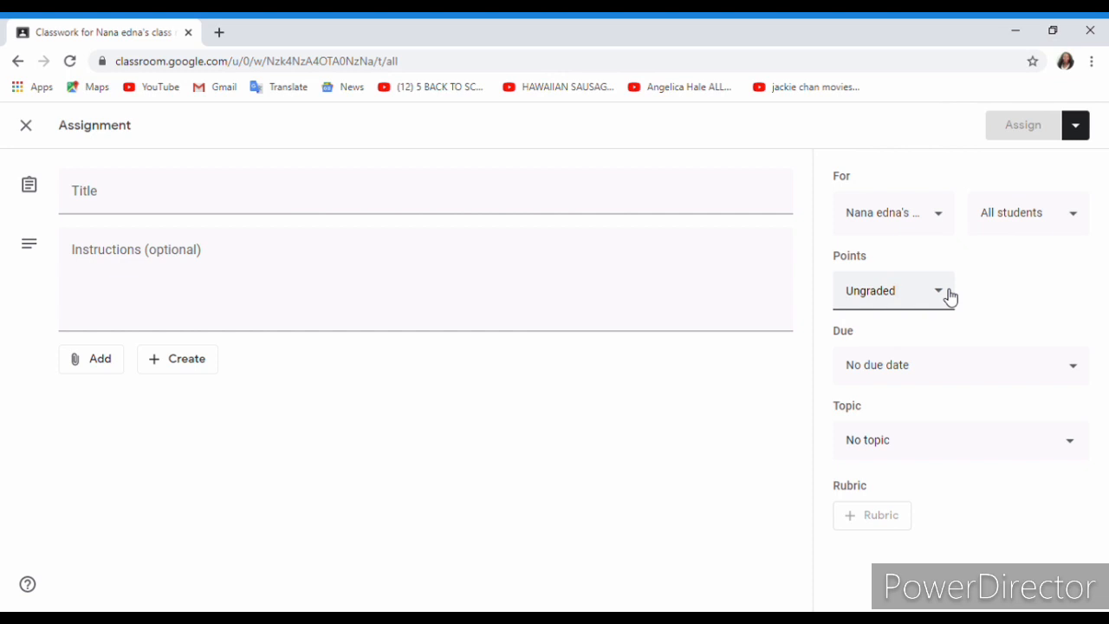
Check which classes and students the assignment can be given to, and look at its due date and time setting without changing anything
click(941, 216)
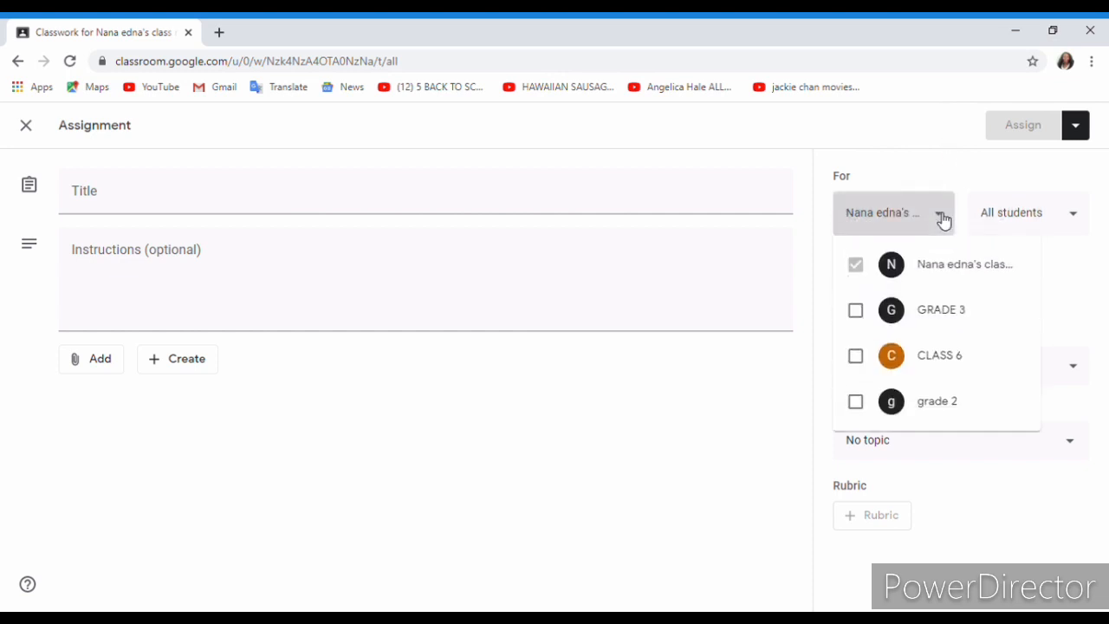
click(1076, 218)
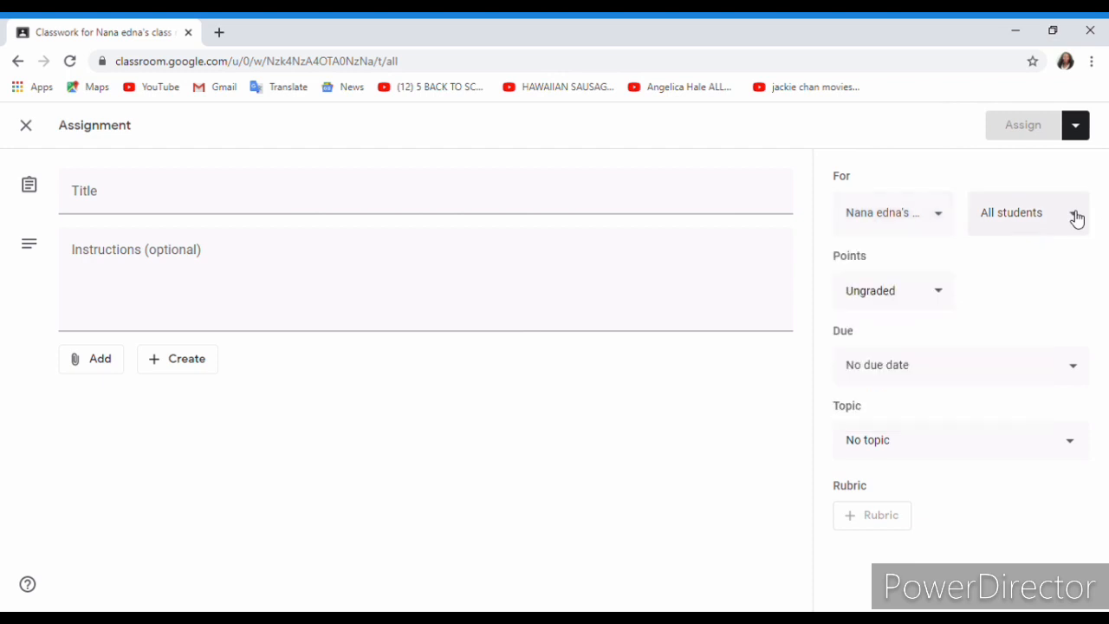
click(1077, 222)
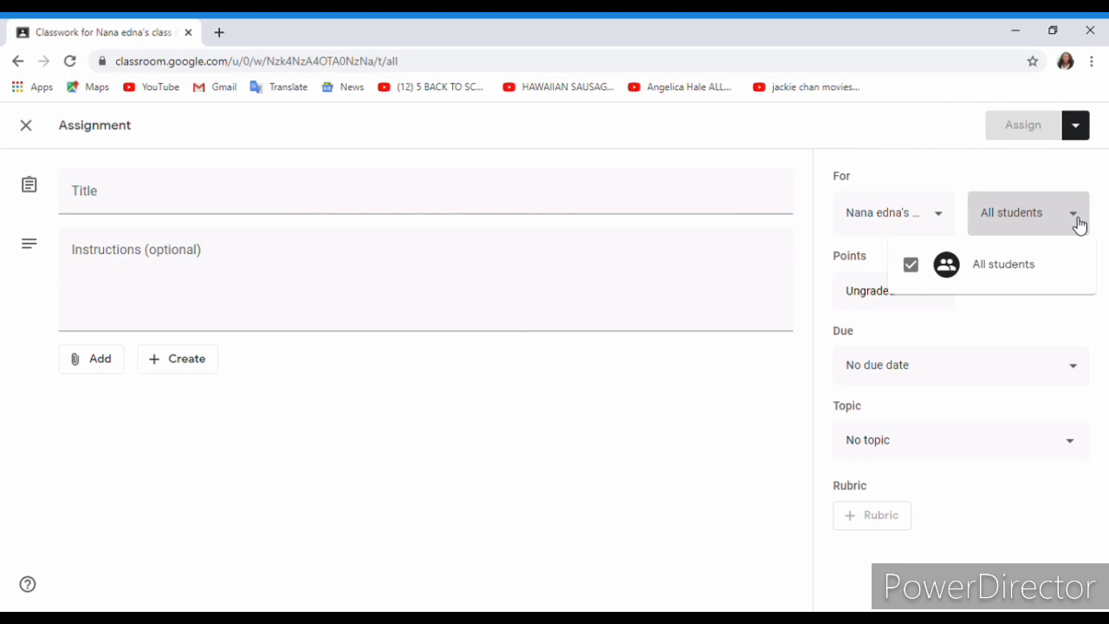
click(1079, 223)
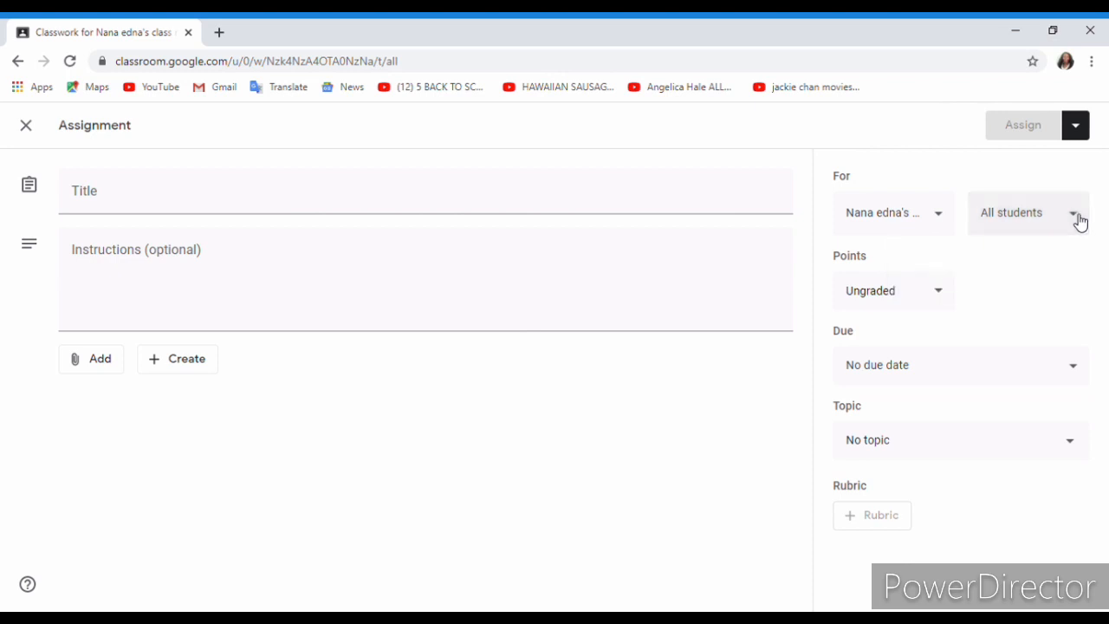
click(1079, 223)
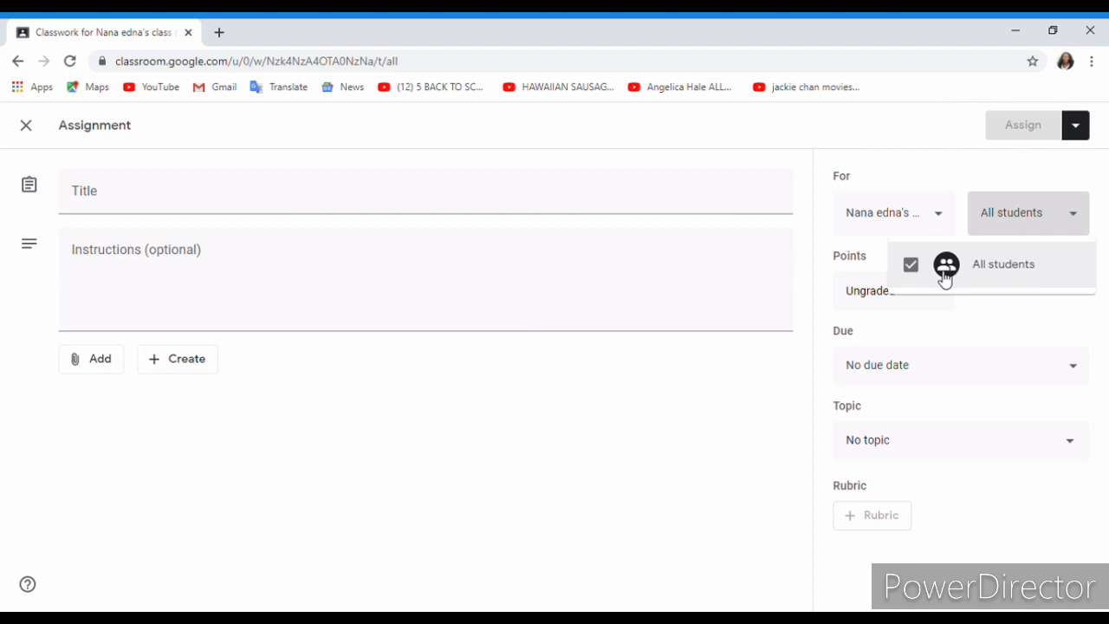
click(689, 275)
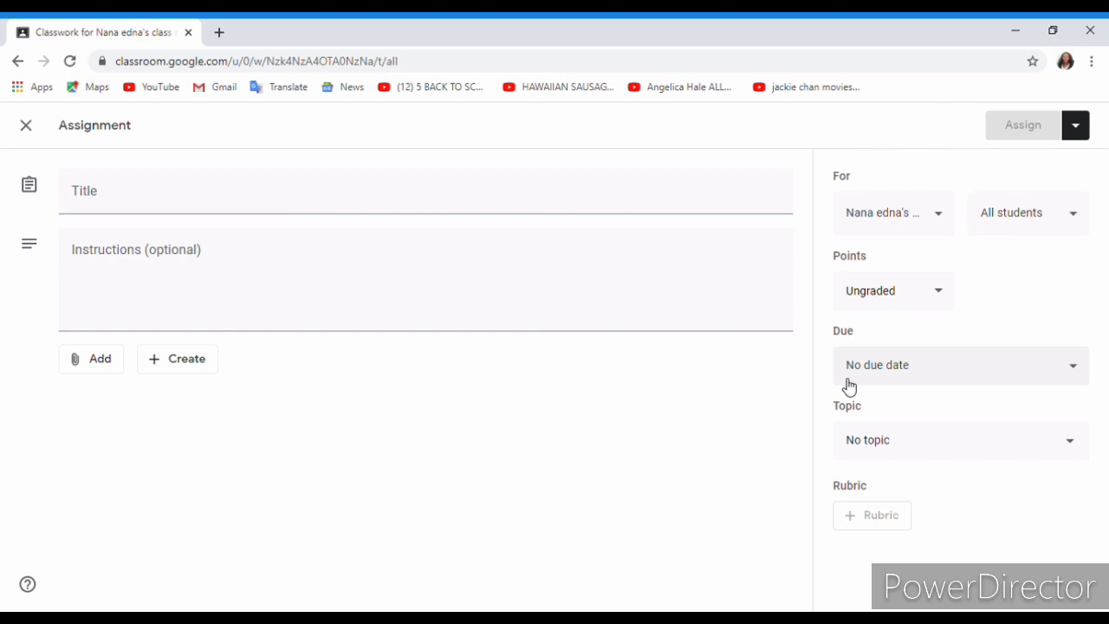
click(1078, 371)
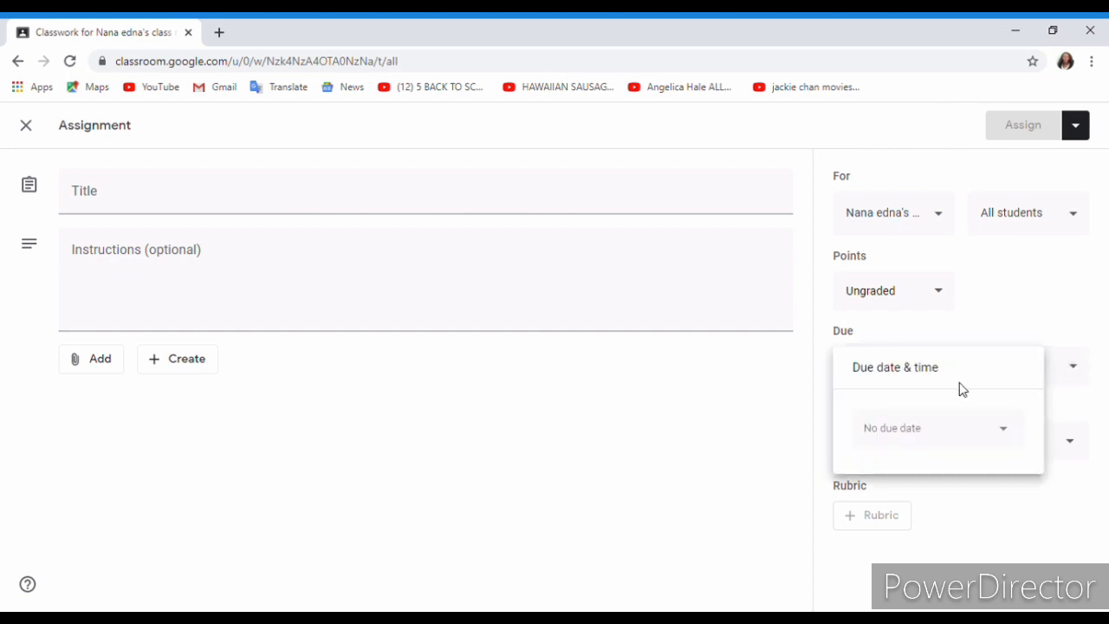
click(692, 397)
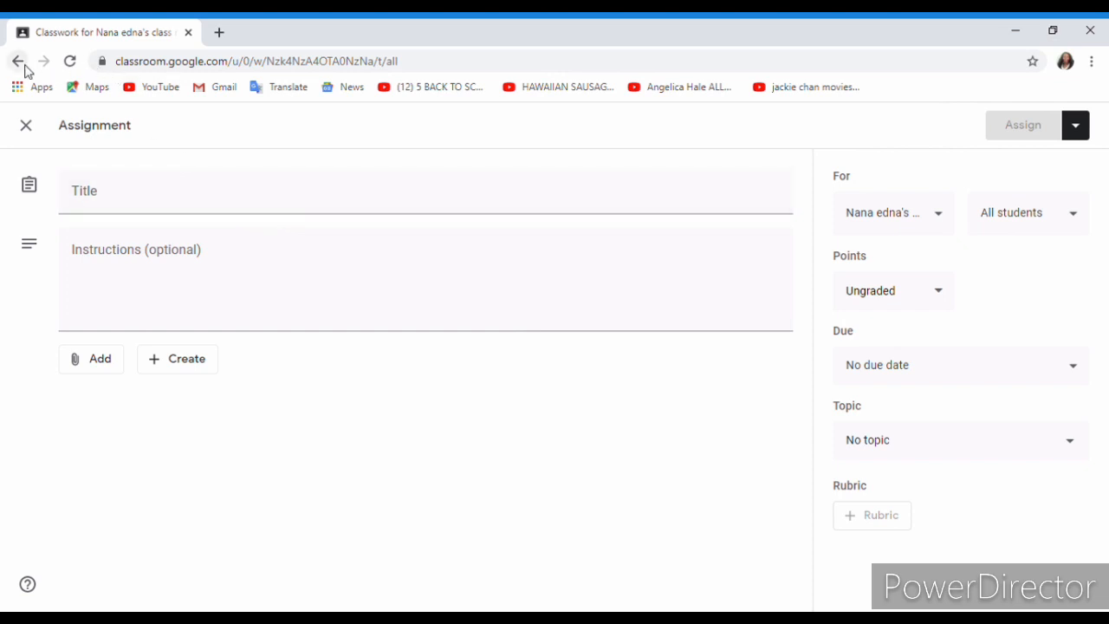
Leave the unsaved assignment by reloading the page, and look over the types of classwork that can be created for the class
click(70, 64)
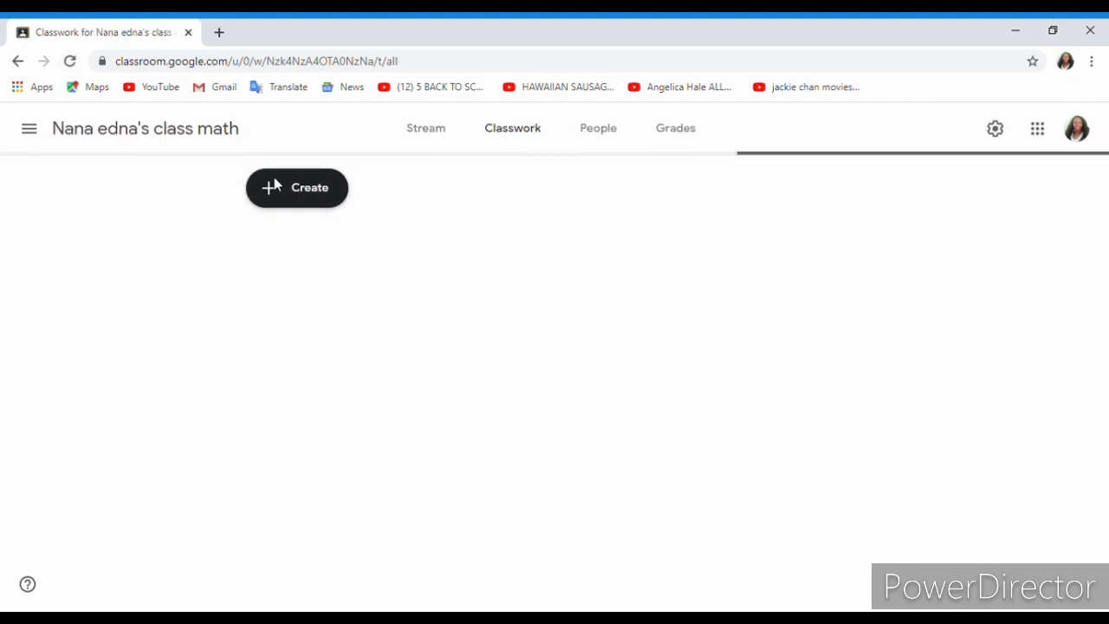
click(291, 196)
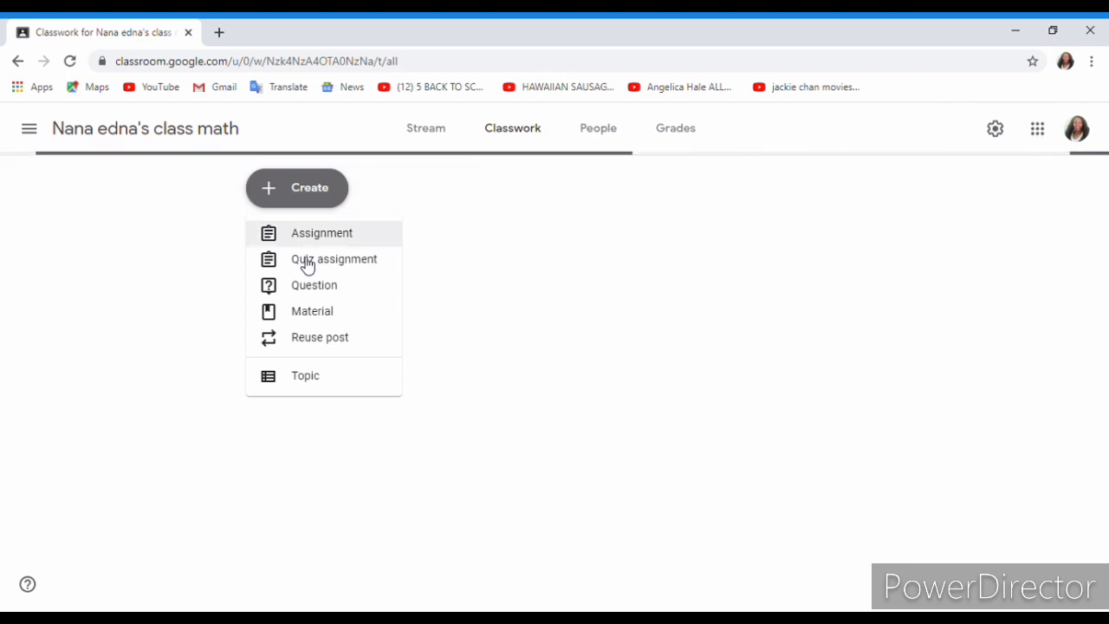
click(305, 264)
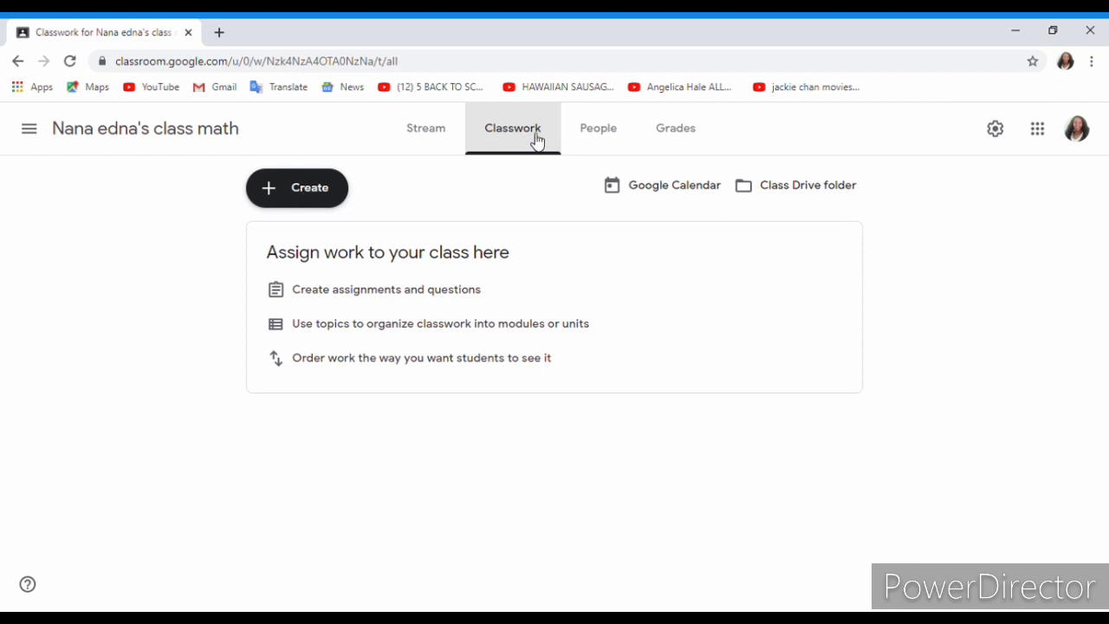
click(320, 192)
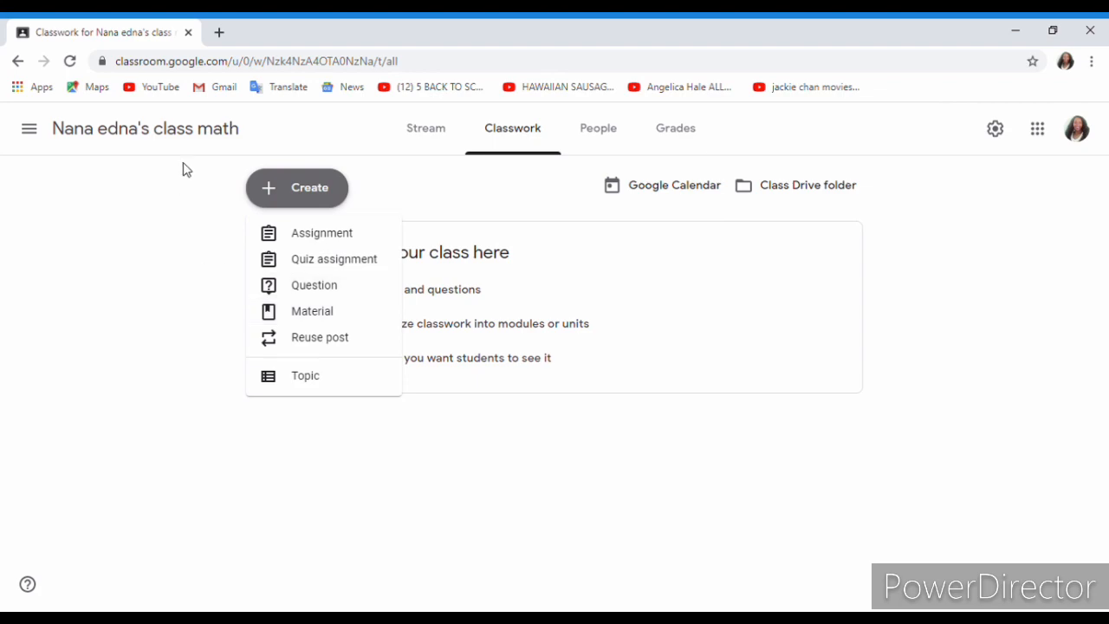
Open Google Classroom in a new browser tab and go to the classwork of the grade 2 class
click(222, 34)
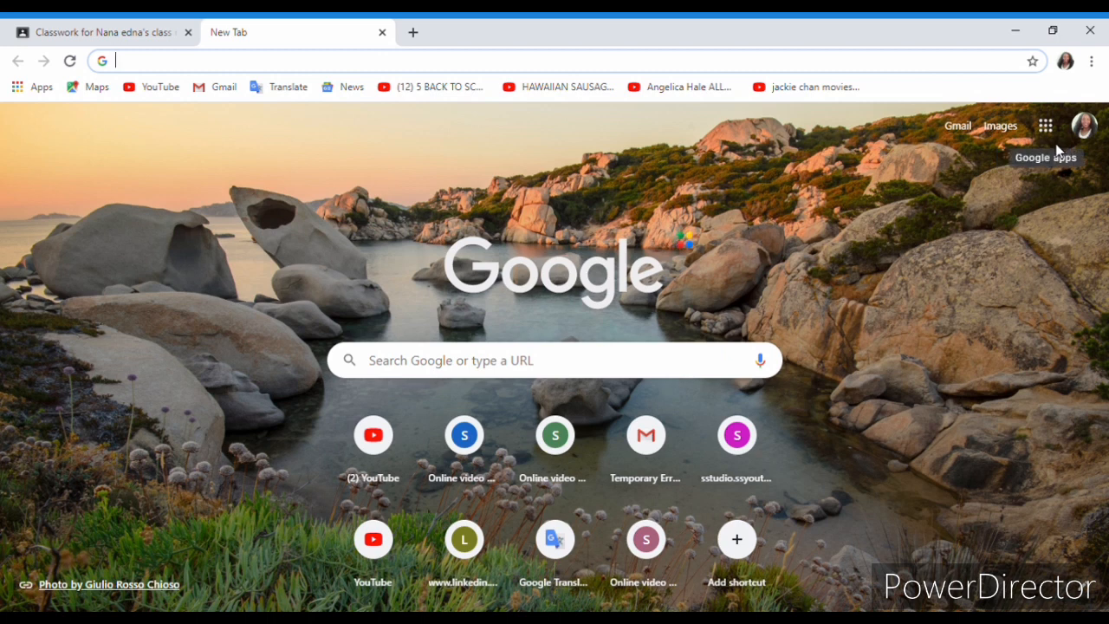
click(1056, 146)
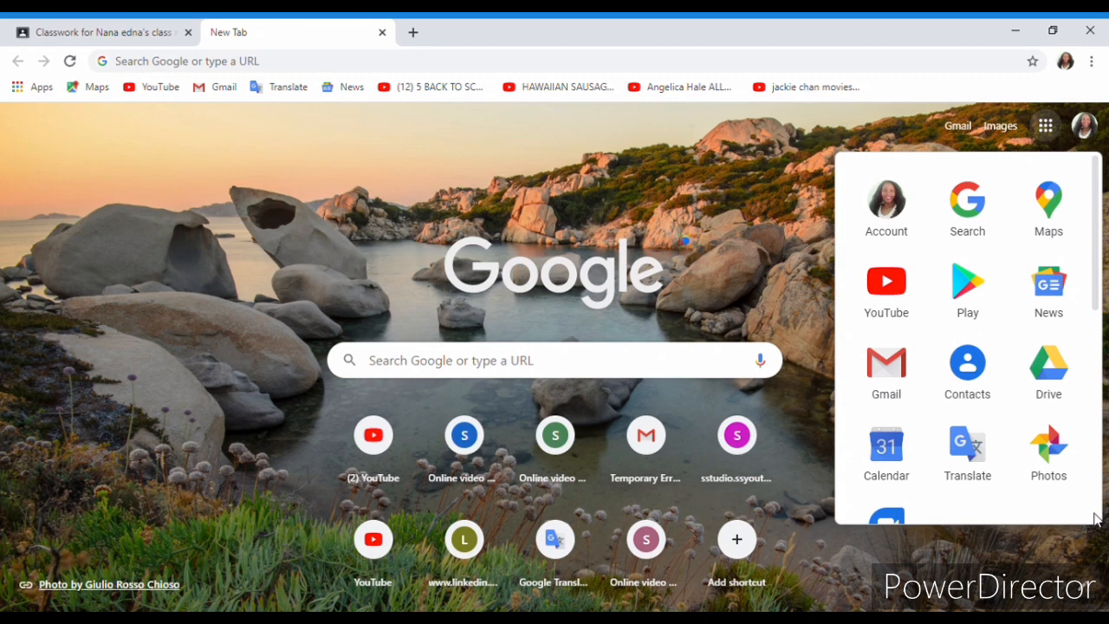
scroll(1095, 517, down, 4)
click(1061, 490)
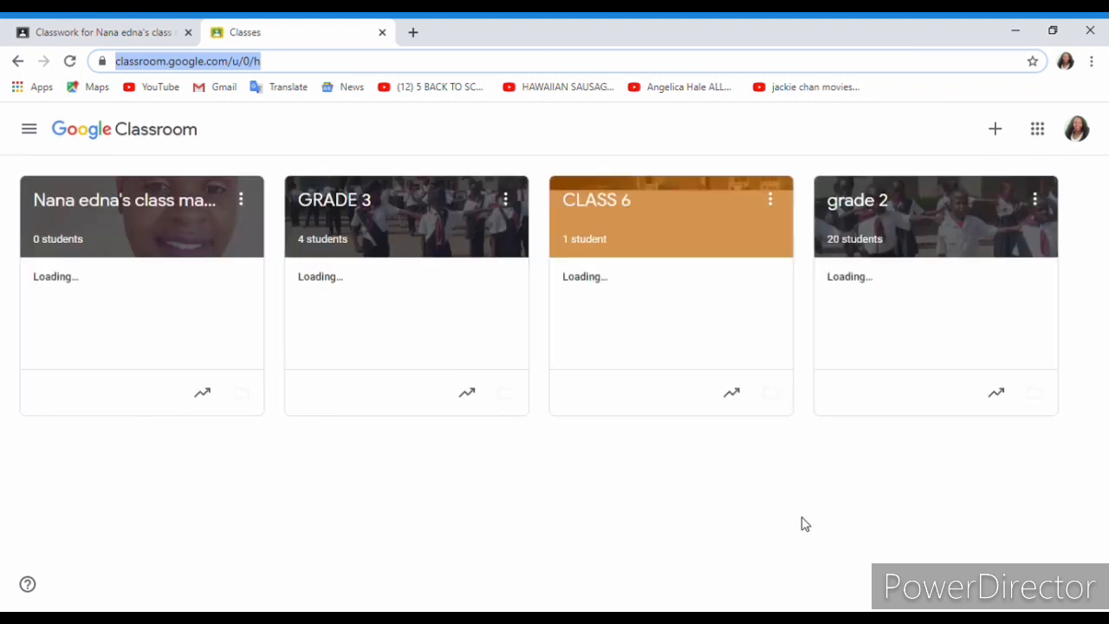
click(875, 215)
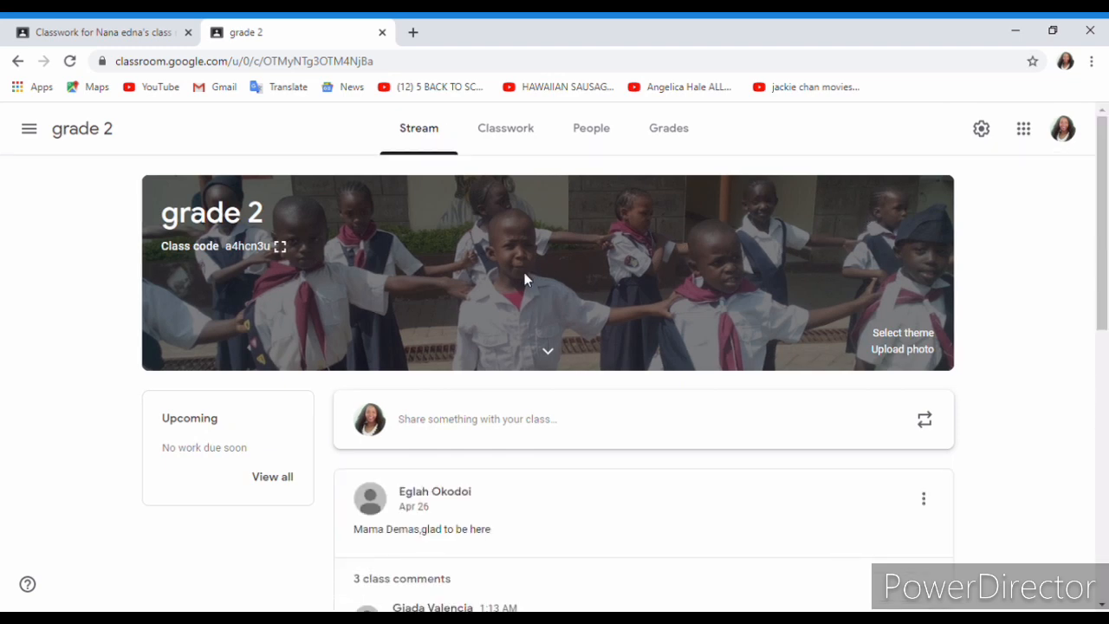
click(509, 147)
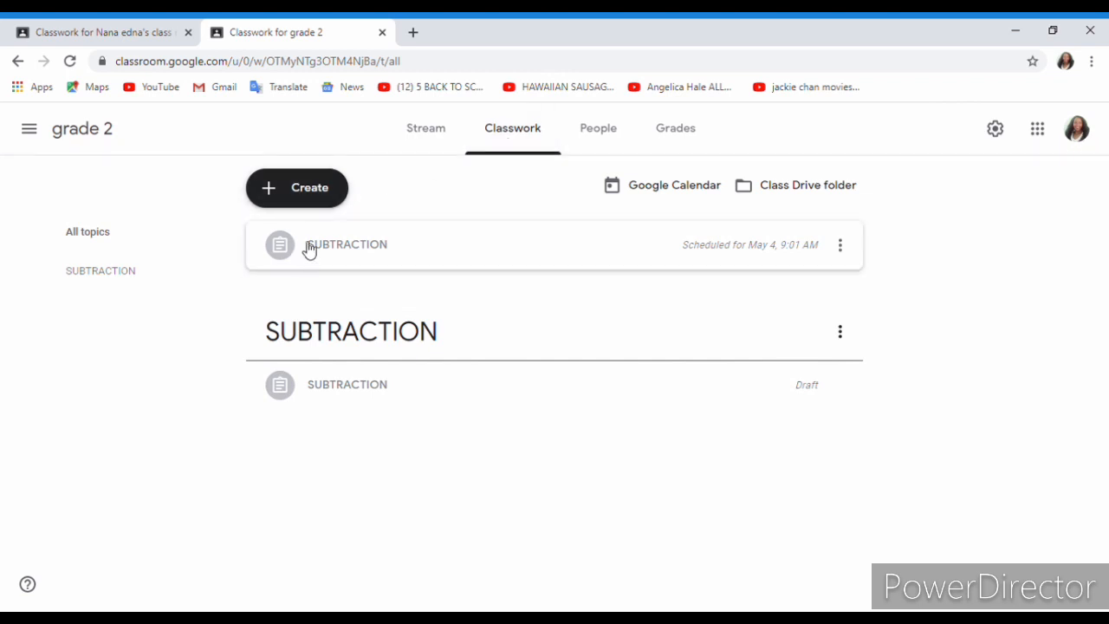
Open the SUBTRACTION topic in grade 2 and expand its draft assignment to examine the instructions, rubric and attachment
click(306, 208)
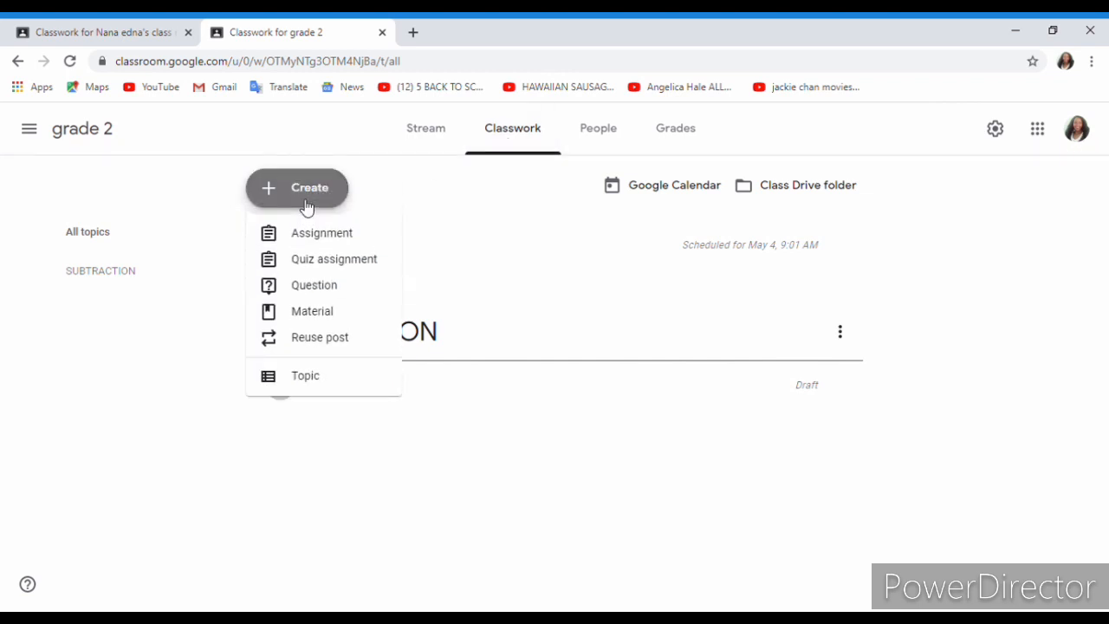
click(461, 341)
click(346, 330)
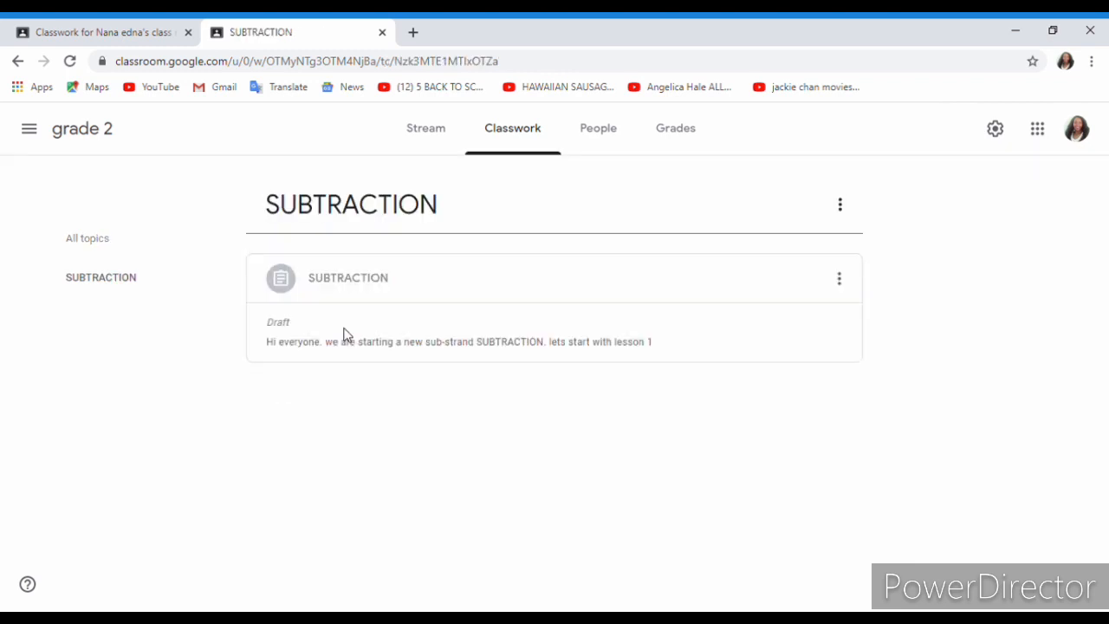
click(344, 334)
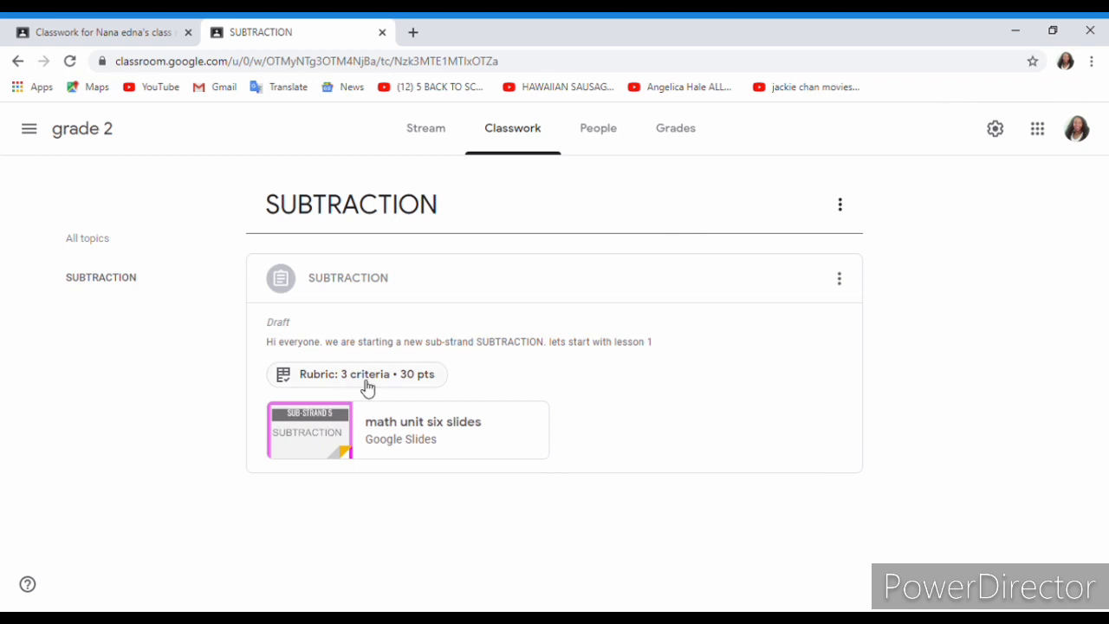
Open the attached presentation "math unit six slides" in Google Slides and view its table of contents slide
click(313, 436)
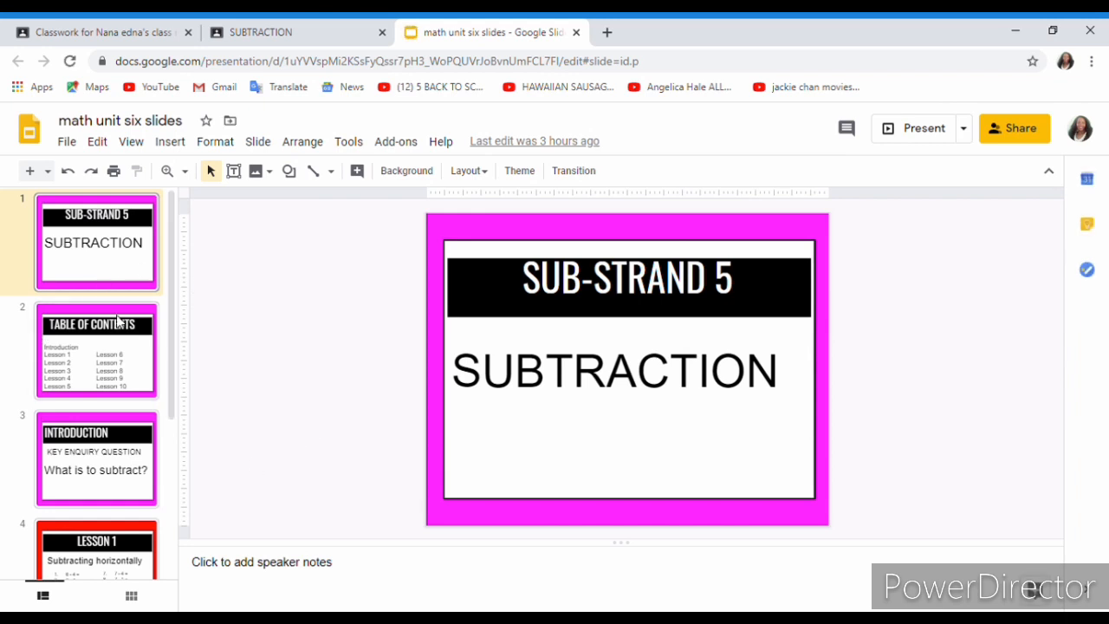
click(86, 353)
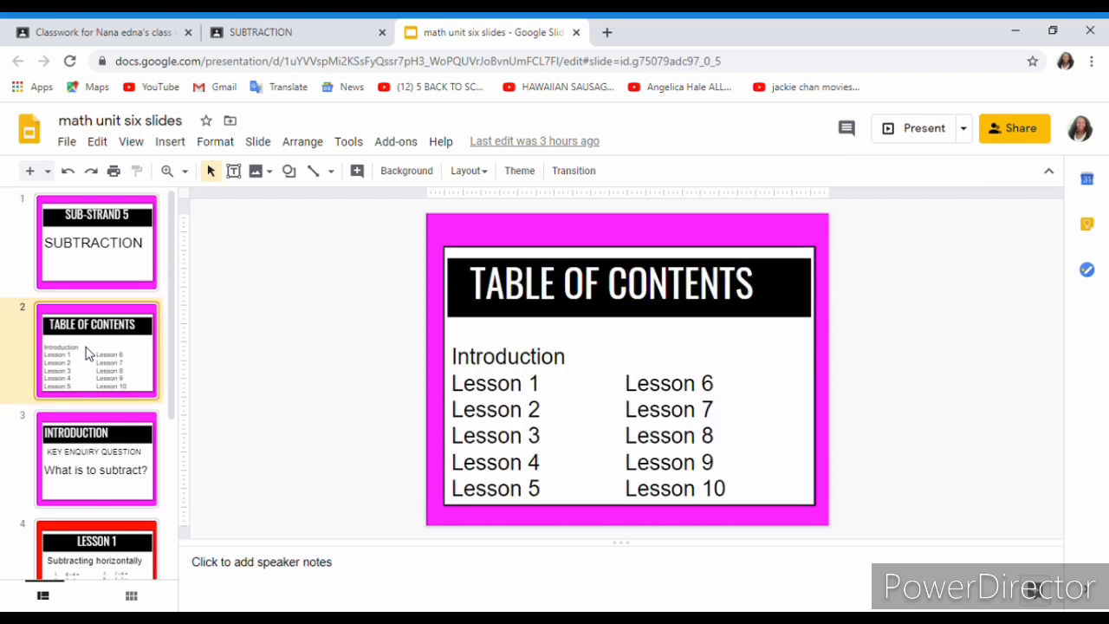